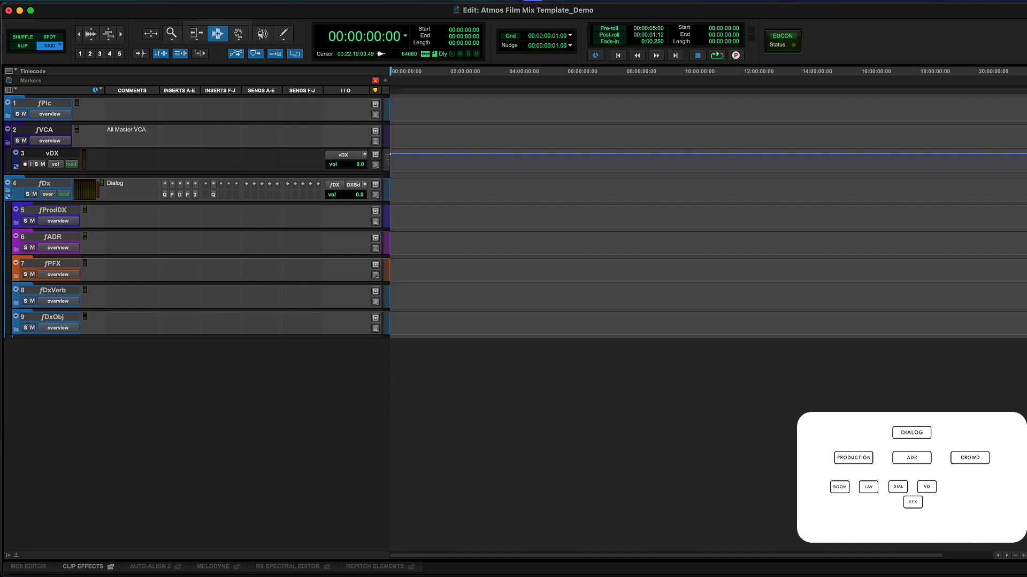
Step: Review the EQ, multiband, de-esser, compressor, SA-2 and second EQ plug-ins inserted on the ƒDx dialog folder track
click(45, 183)
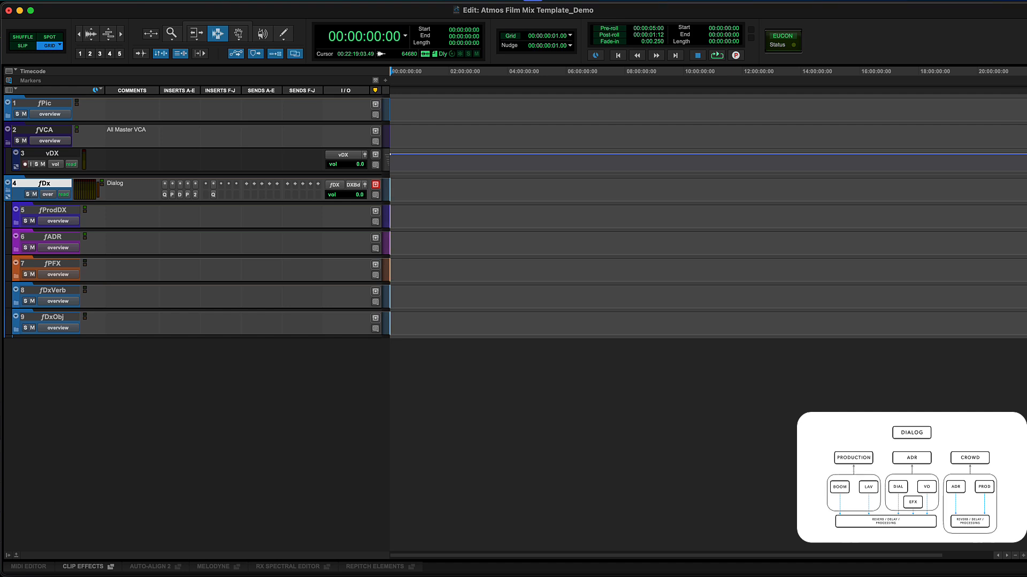
click(165, 195)
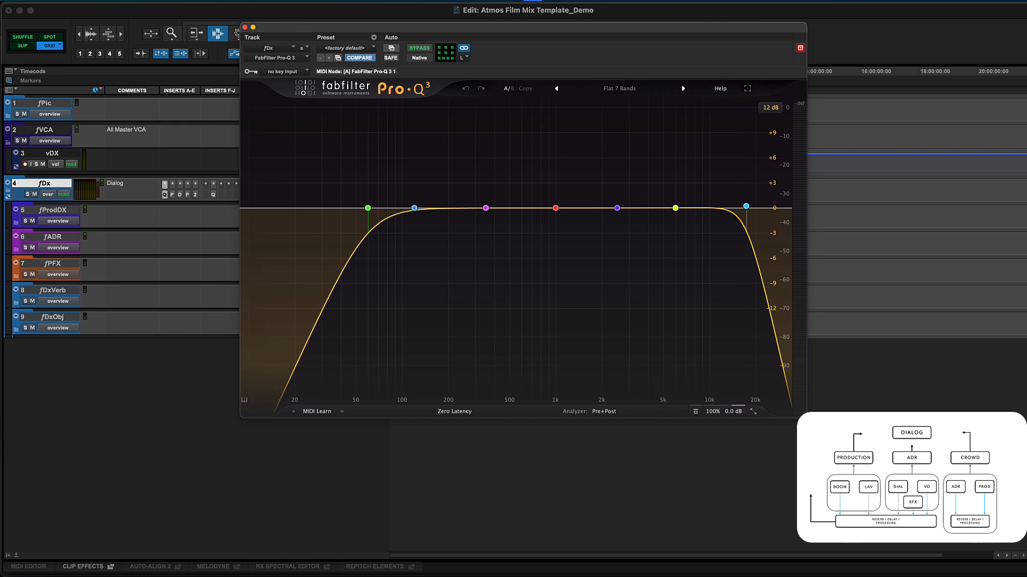
click(172, 195)
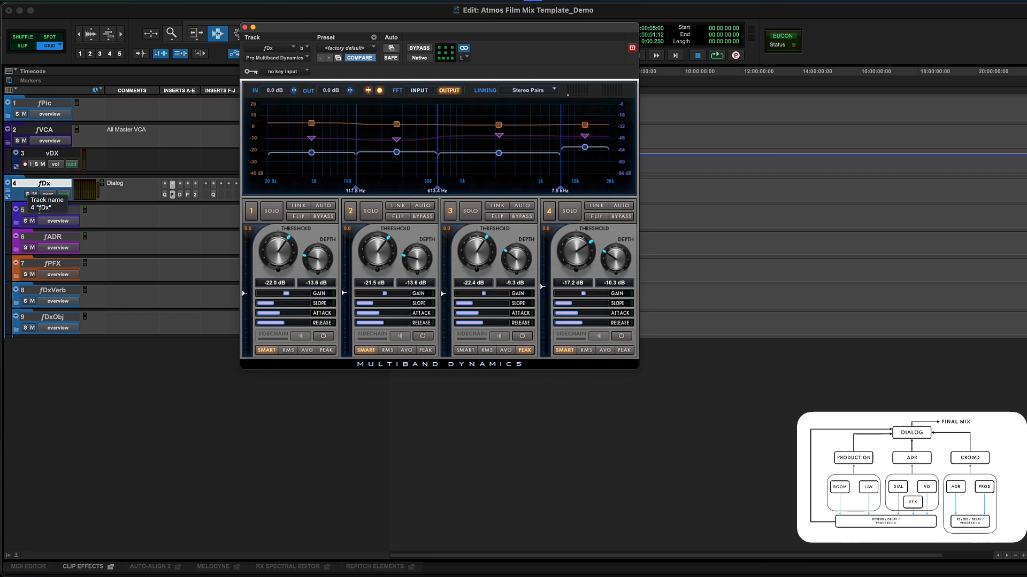
click(180, 195)
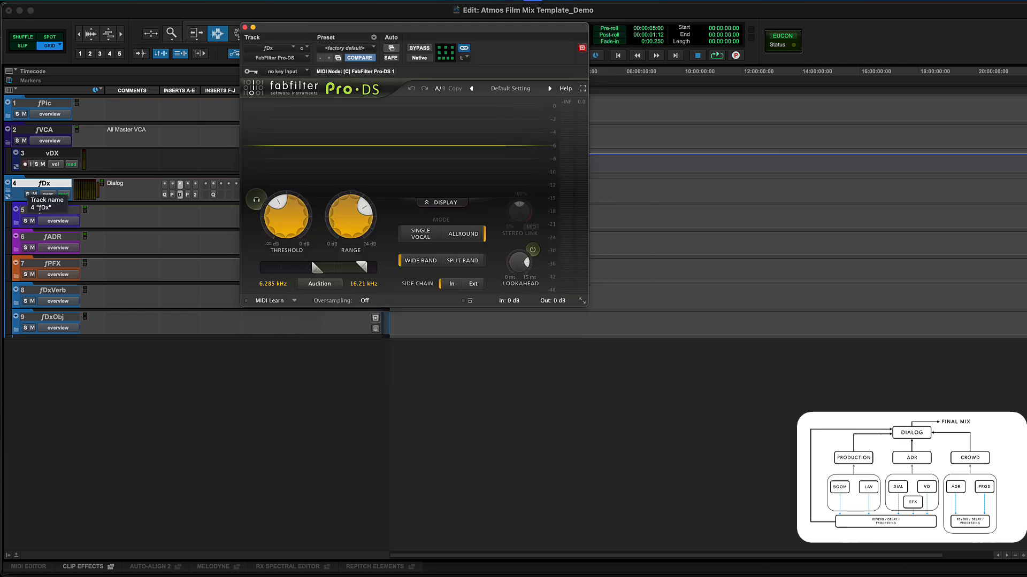
click(188, 194)
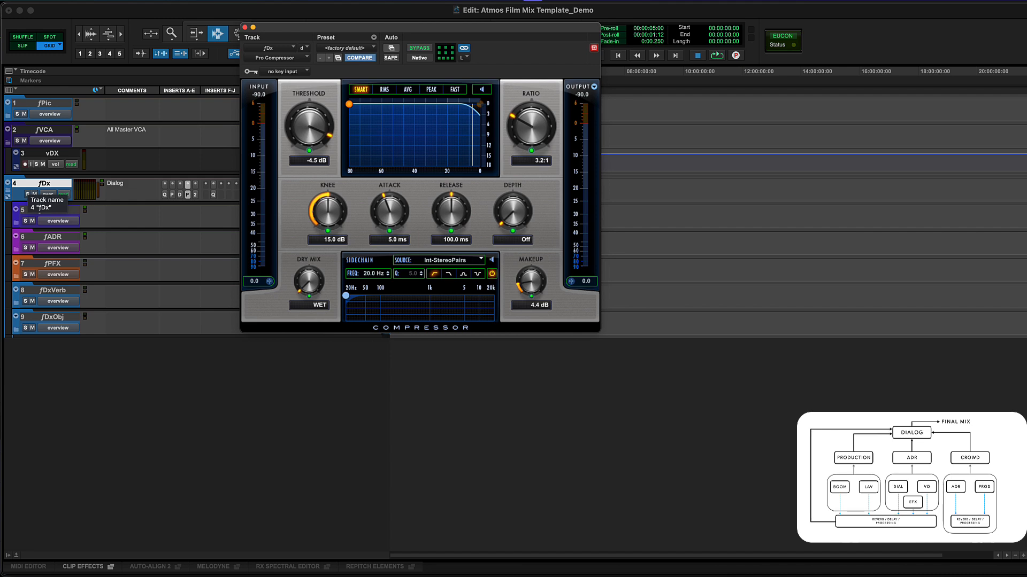
click(195, 195)
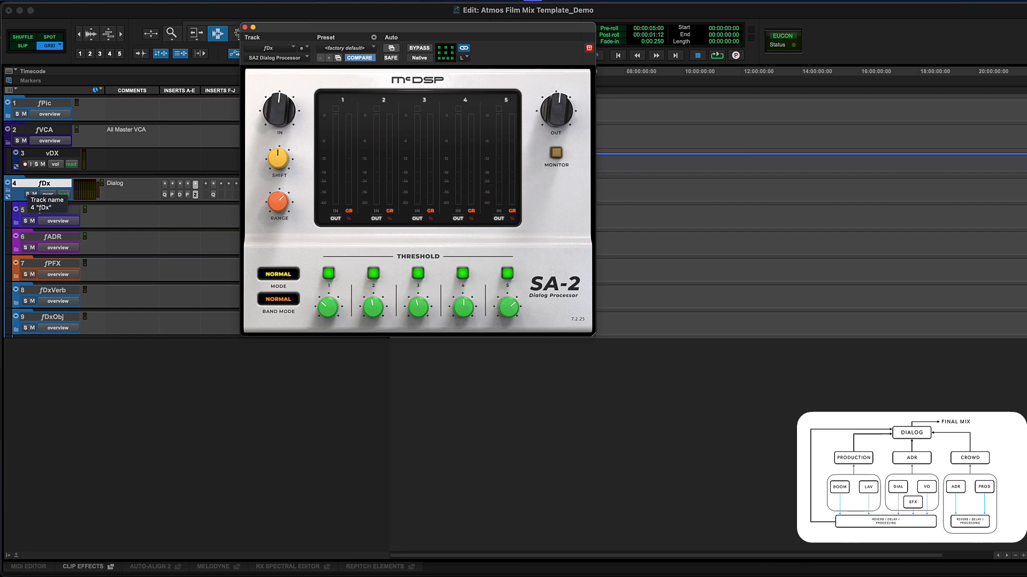
click(214, 194)
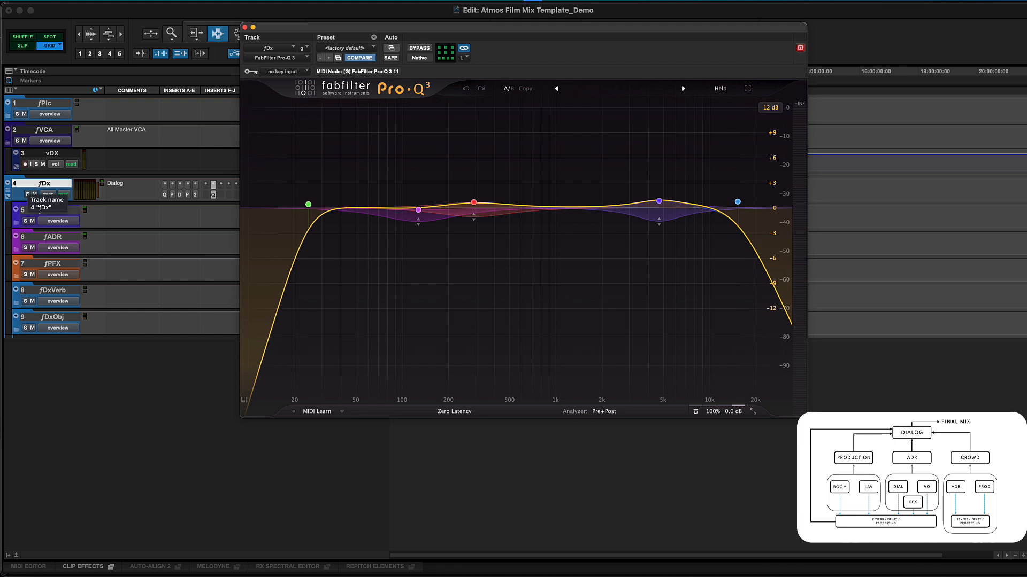
key(super+w)
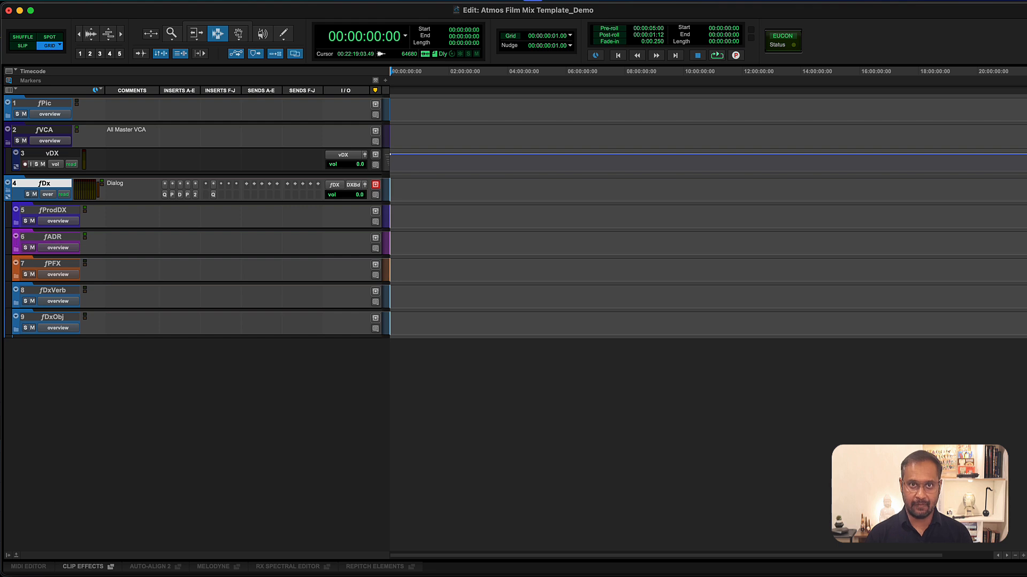
Step: Expand the ƒProdDX folder, inspect the EQ and compressor on Boom A and FutzBox on PrdProc_1, and collapse the folder
click(16, 222)
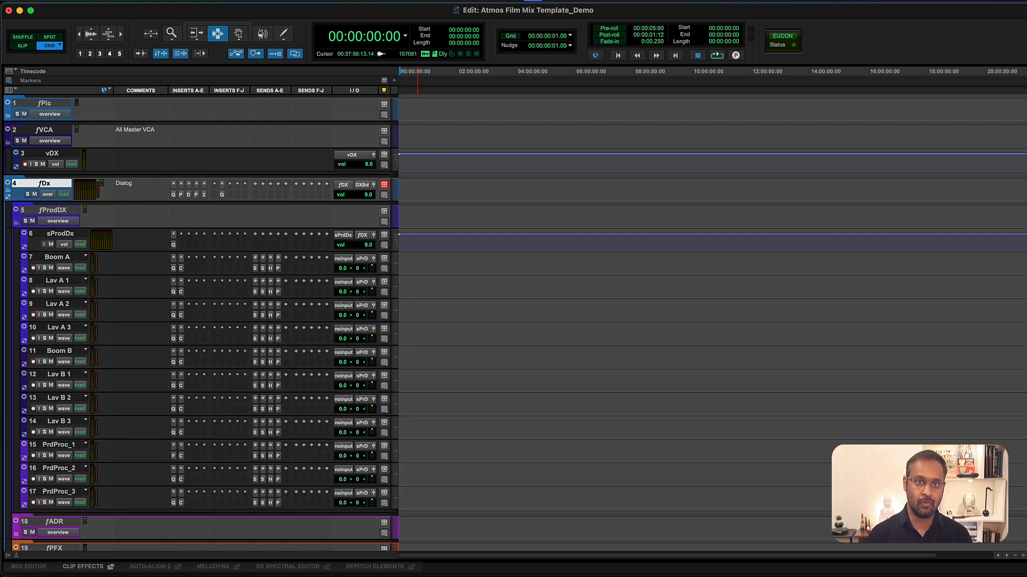
click(56, 258)
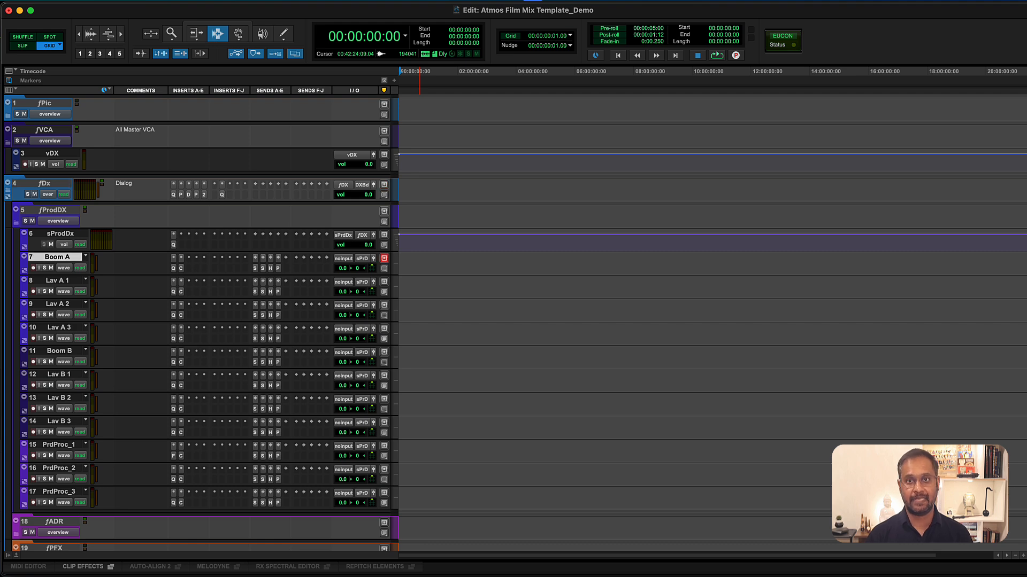
click(173, 268)
click(181, 268)
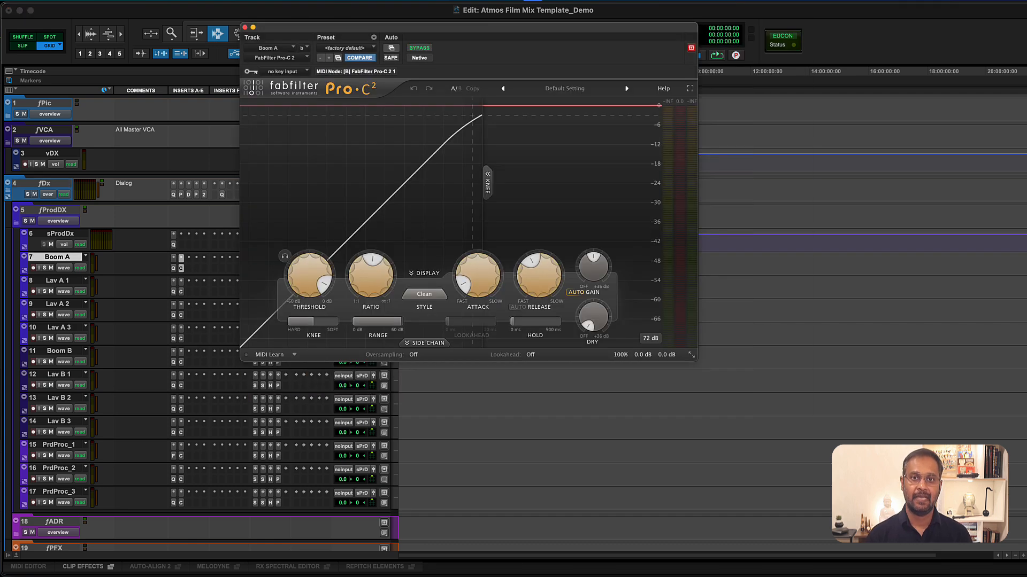
key(super+w)
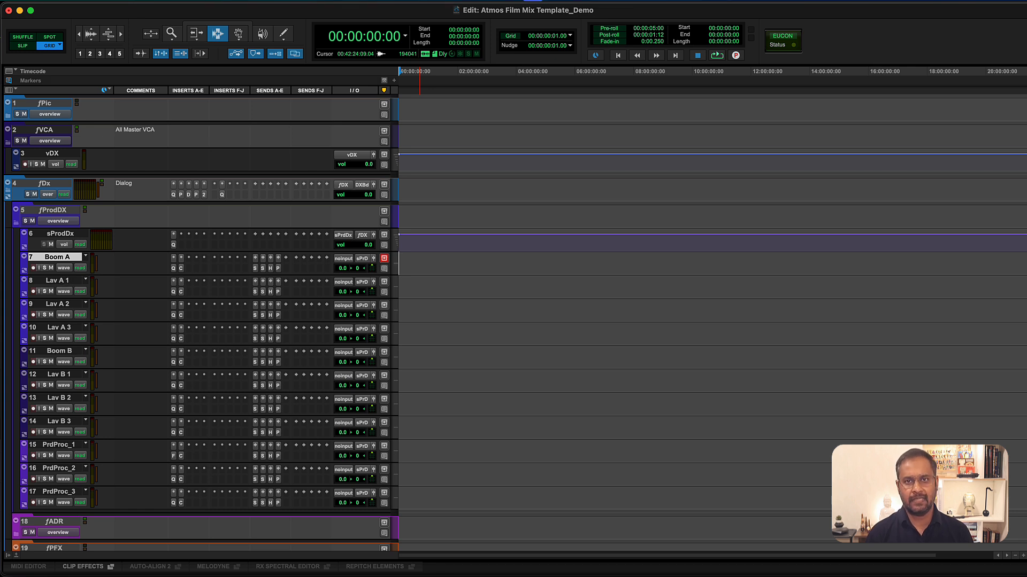
click(173, 456)
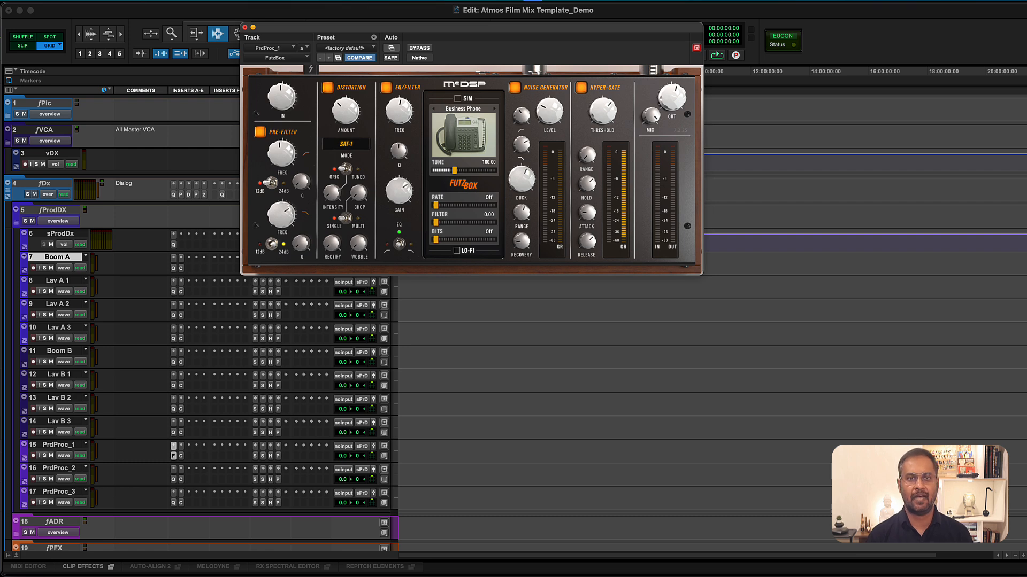
key(super+w)
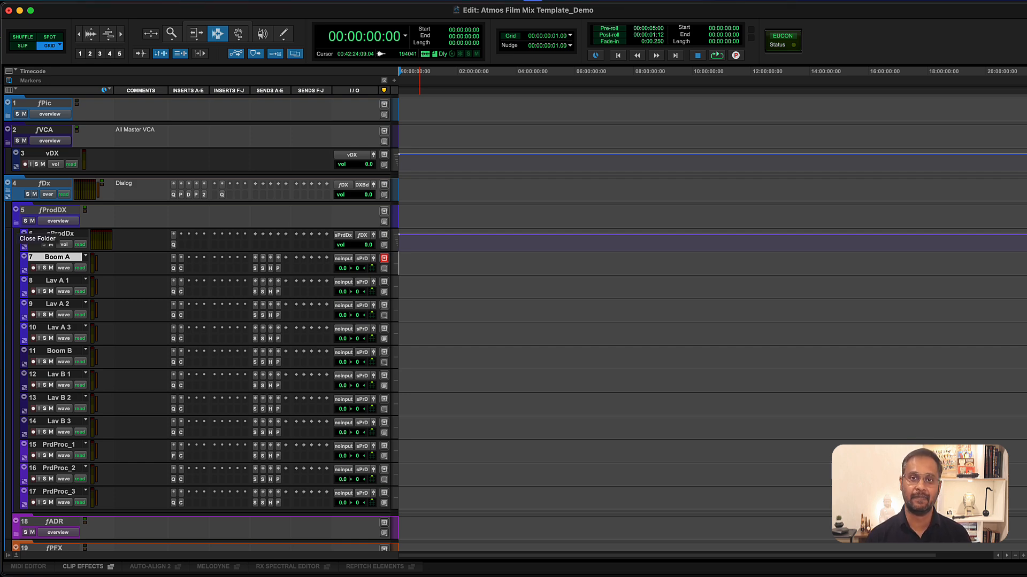
click(16, 222)
Step: Expand the ƒADR folder and inspect the Pro-Q 3 and Pro-C 2 inserts on ADR_1 and FutzBox on ADRProc_1
click(16, 249)
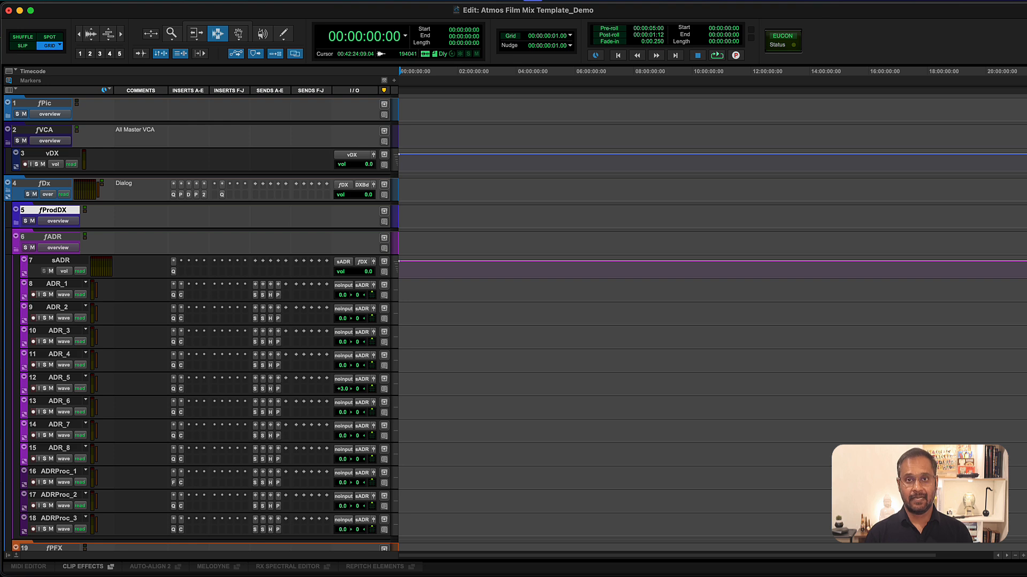
click(57, 283)
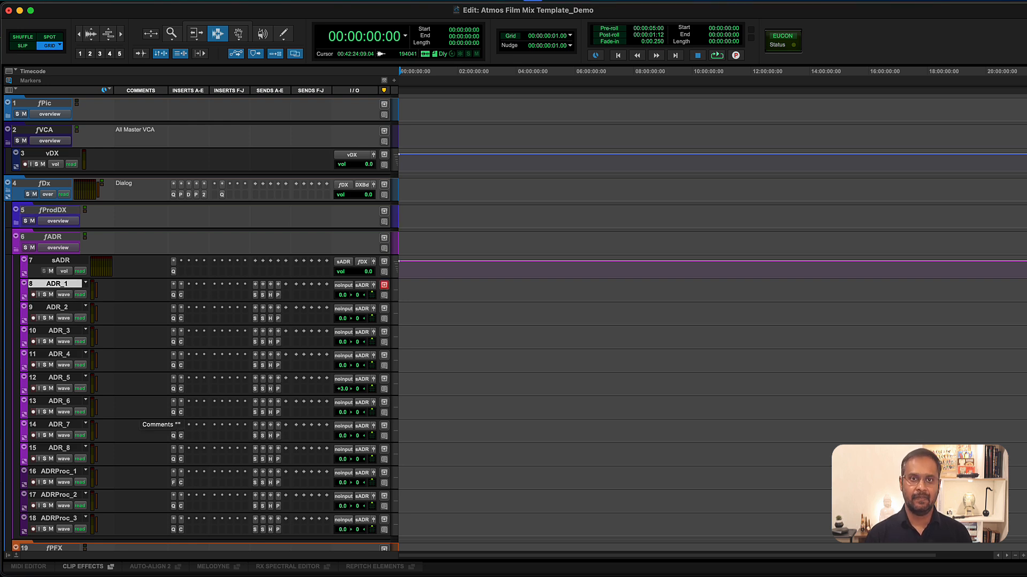
click(174, 295)
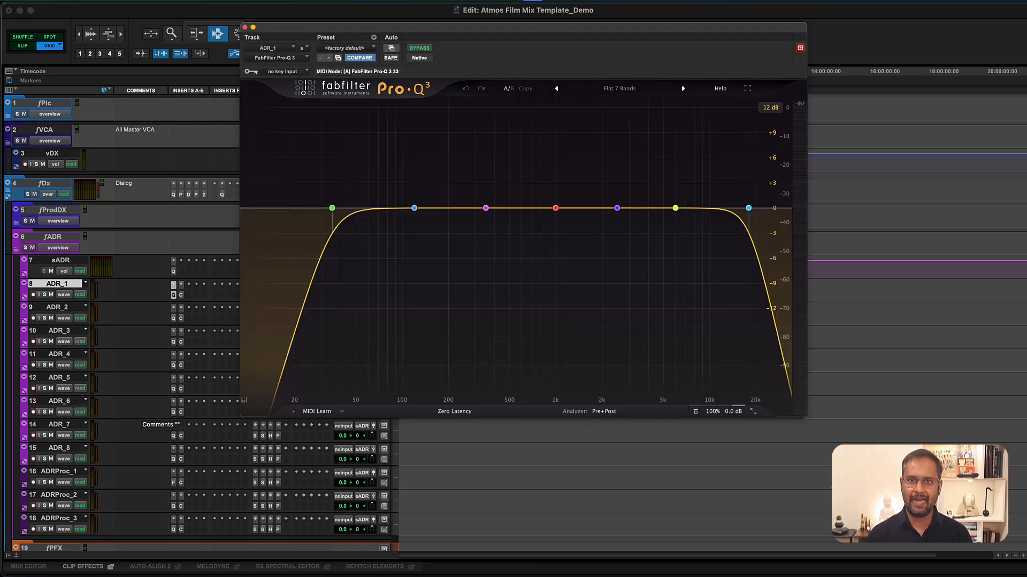
click(181, 294)
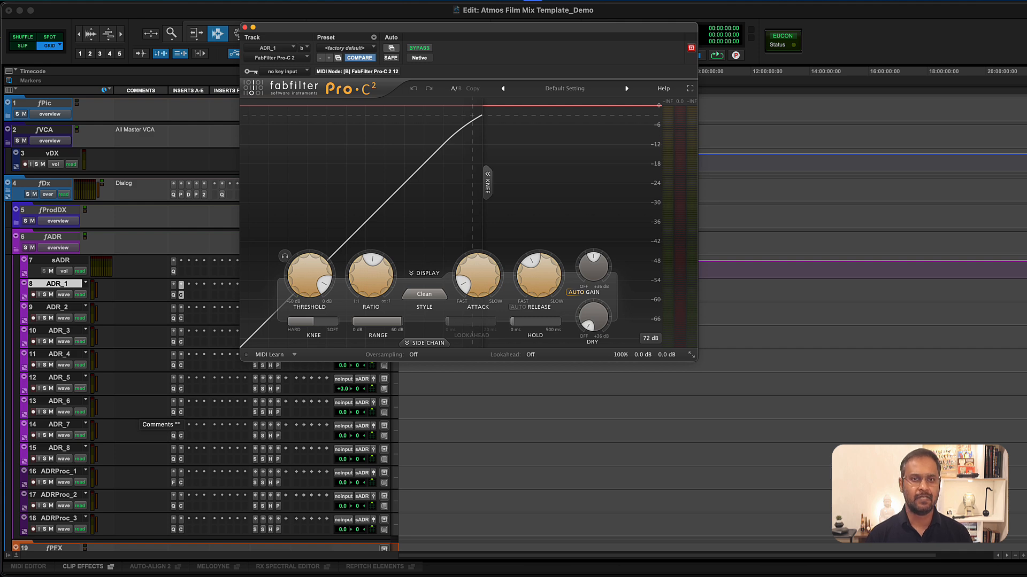
click(173, 295)
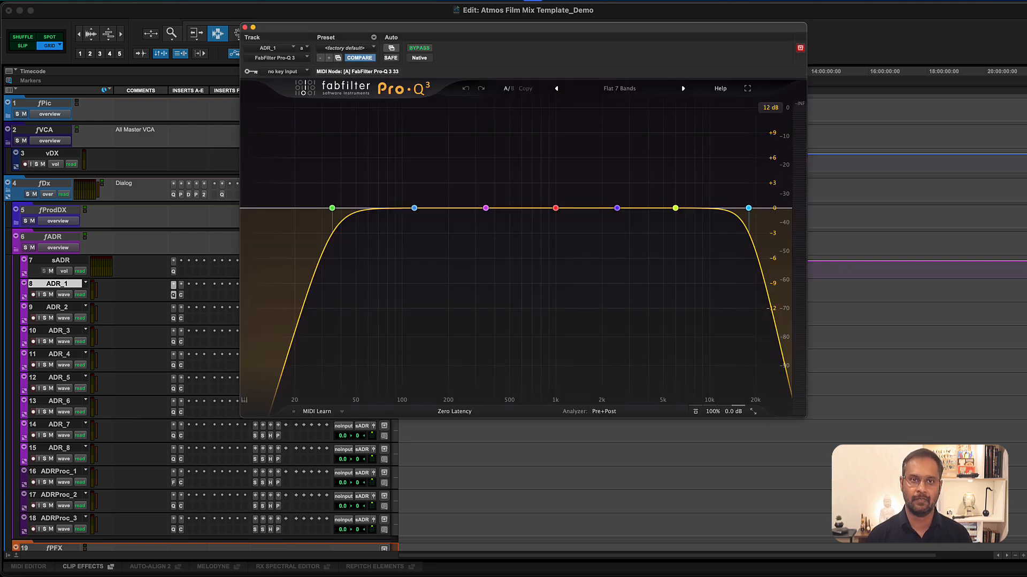
click(174, 472)
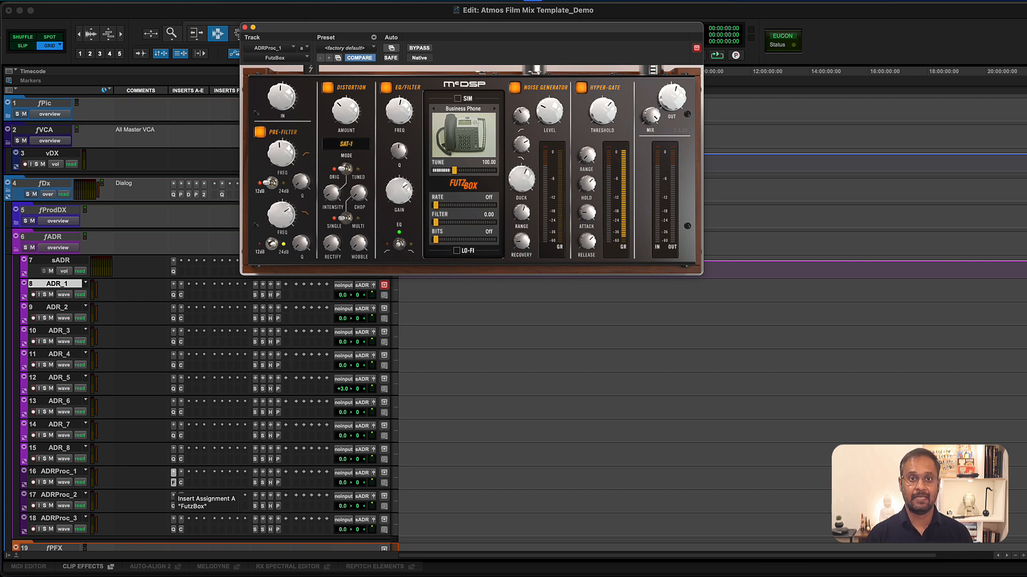
click(173, 483)
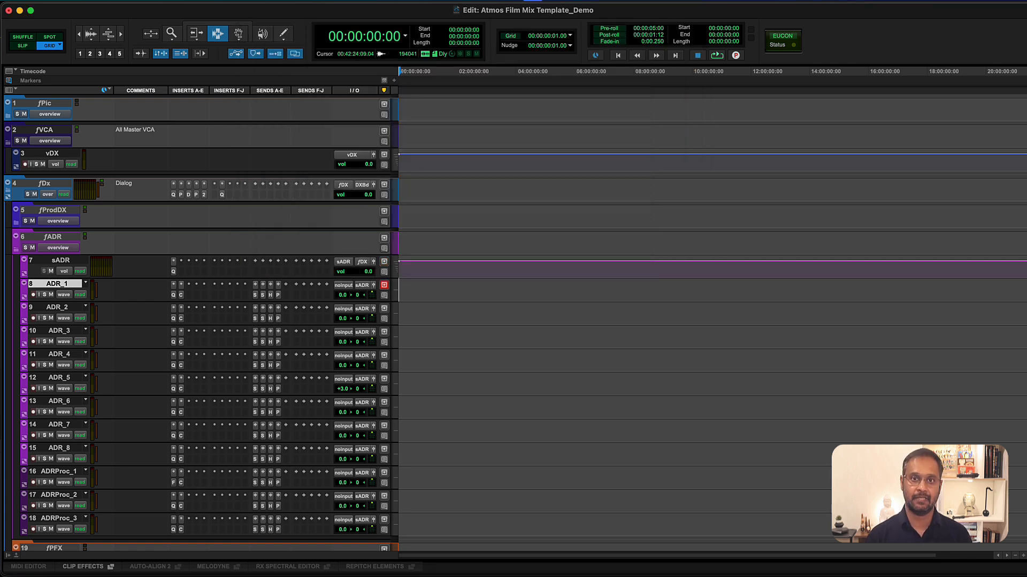
Step: Collapse the ƒADR folder and view the fill and PFX tracks inside the ƒPFX folder before collapsing it
click(16, 249)
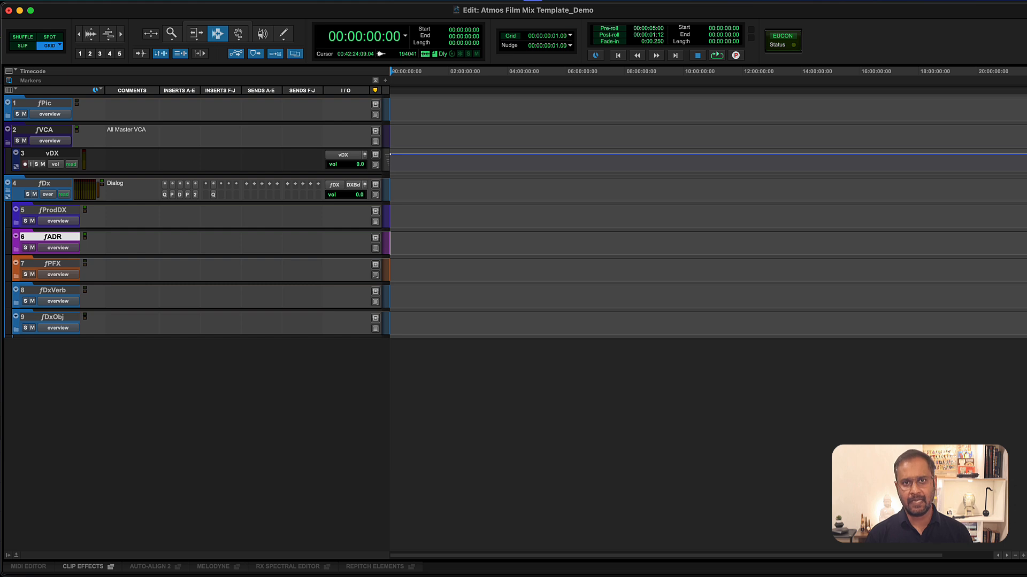
click(16, 276)
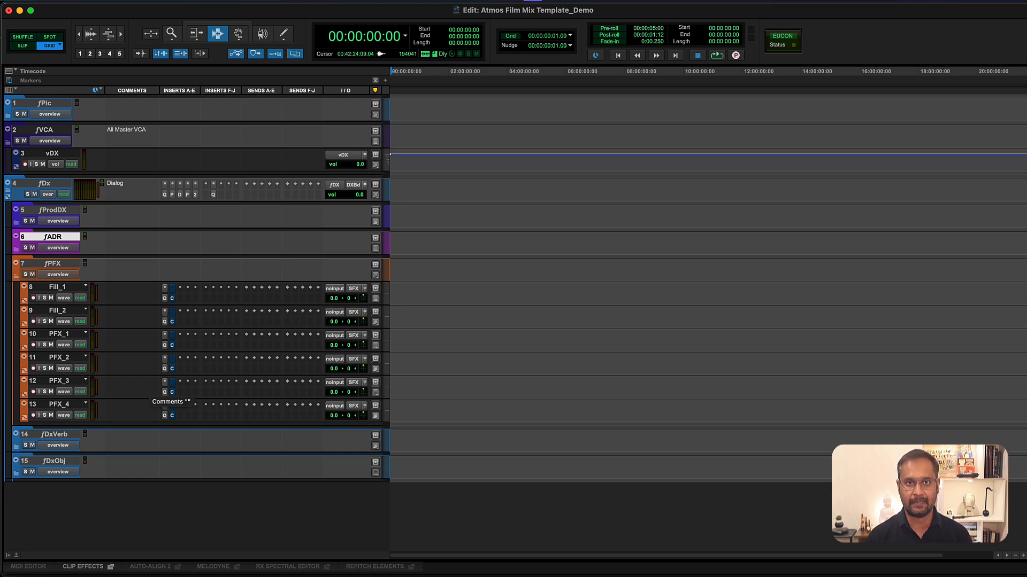
key(shift+f)
Step: Expand the ƒDxVerb folder and inspect the ReVibe II settings on the ShortVerb1, Slap and Hall/Room tracks
click(15, 302)
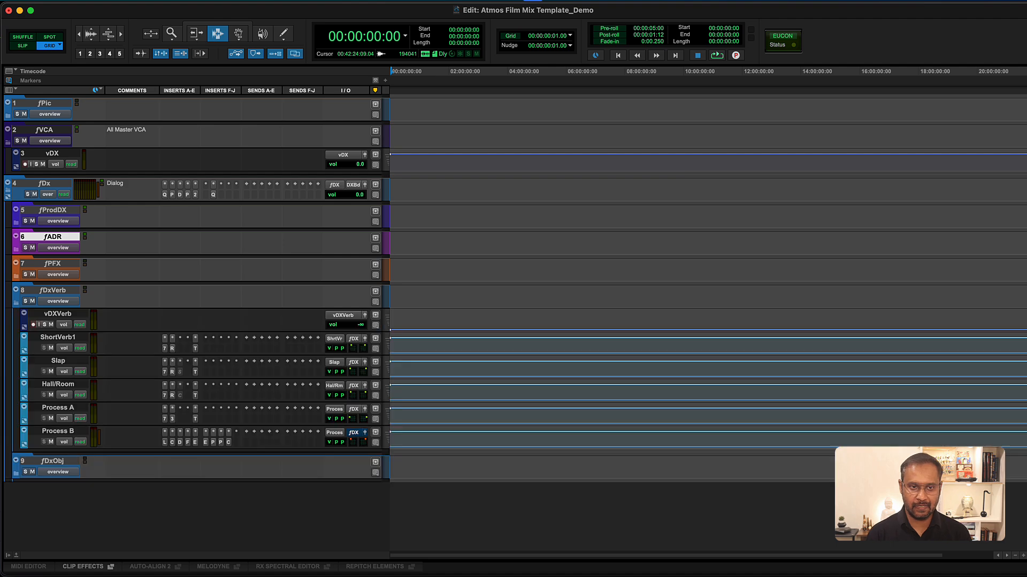
click(62, 337)
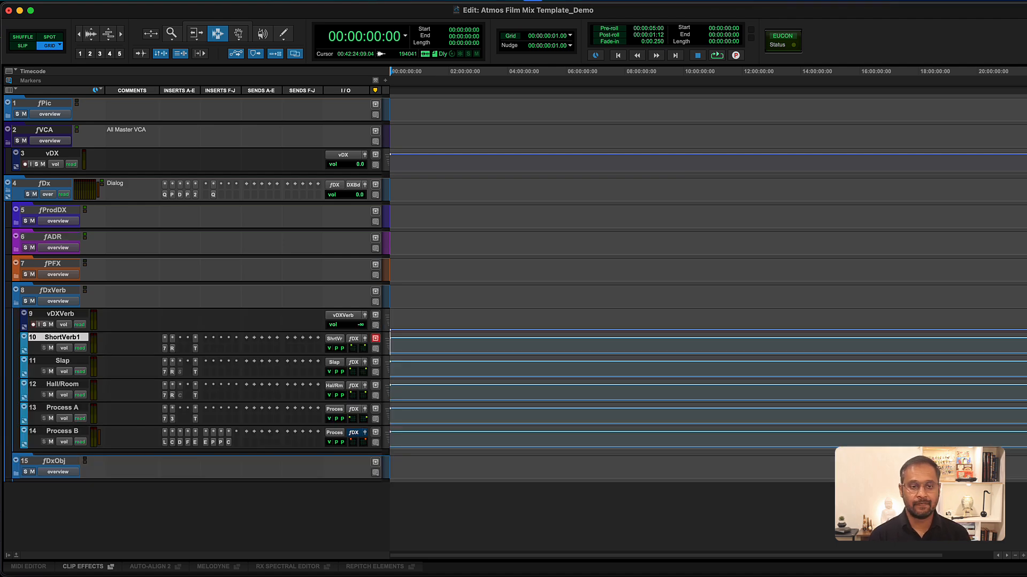
click(172, 338)
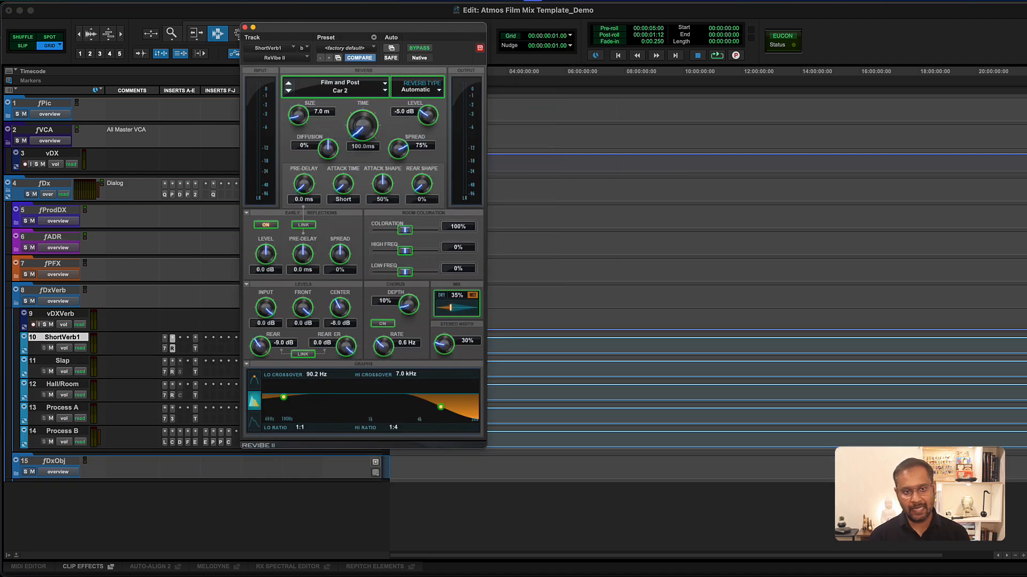
click(62, 361)
click(172, 362)
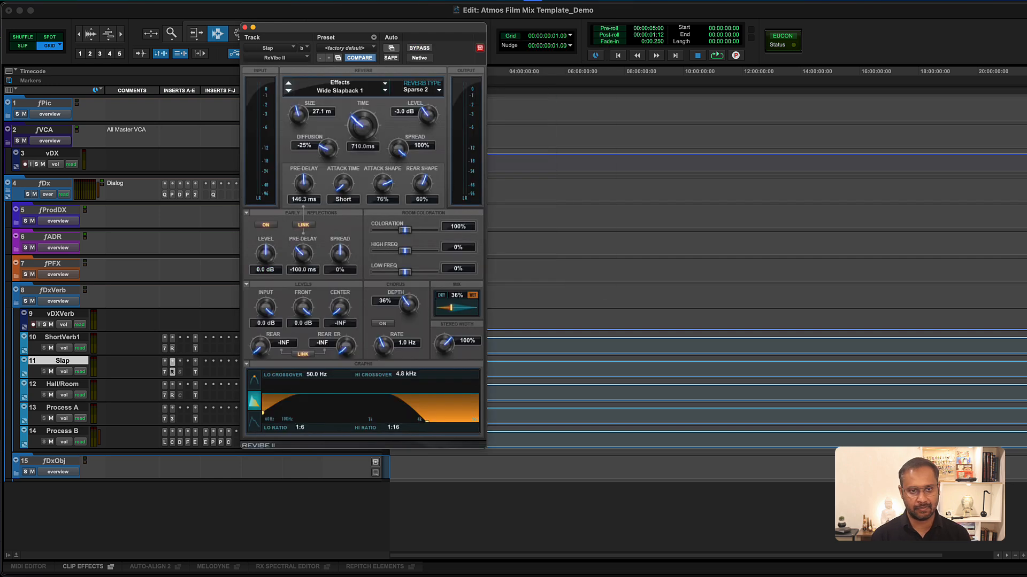
click(62, 384)
click(172, 384)
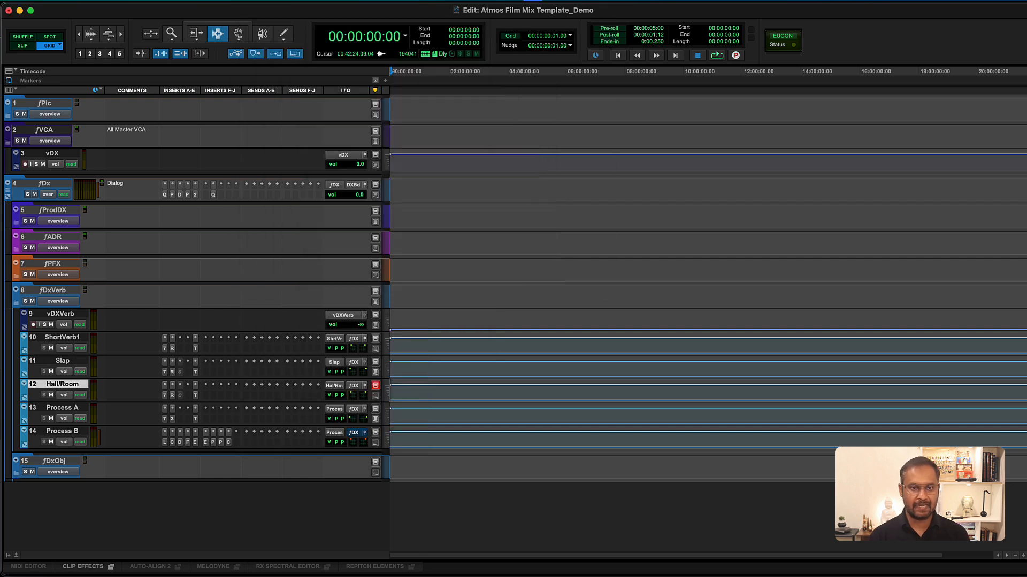
Step: Inspect Mod Delay III on Process A and the plug-in chain on Process B, including Effect Rack and the de-esser, and close the plug-in windows
click(62, 408)
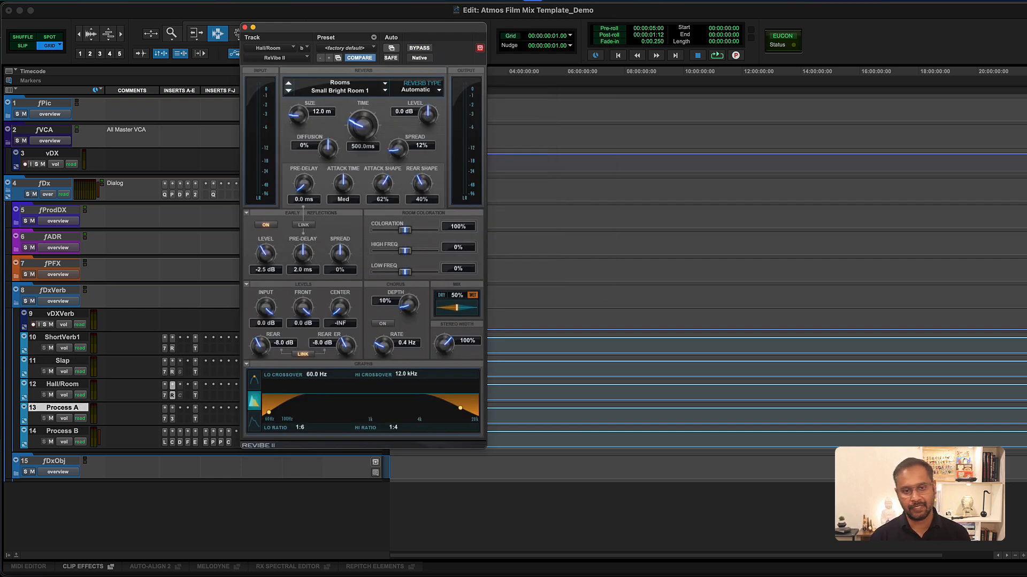
click(172, 408)
click(62, 431)
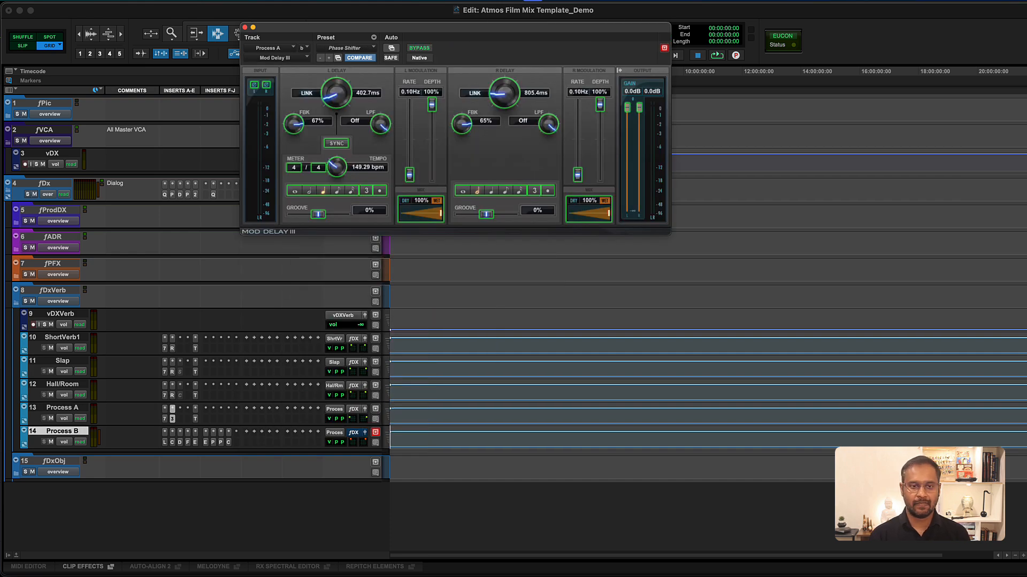
click(220, 431)
click(221, 431)
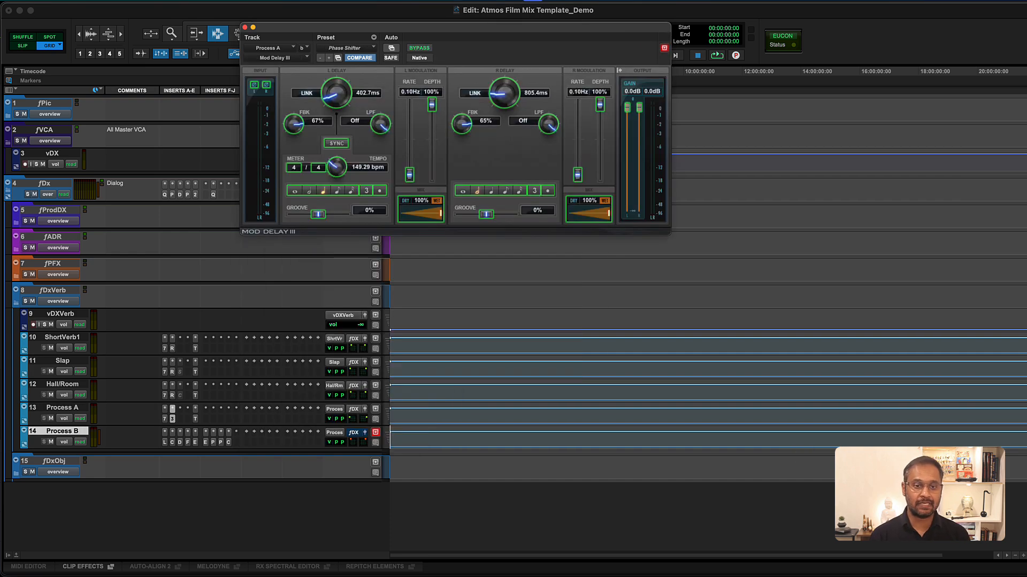
click(220, 431)
click(213, 431)
click(194, 431)
click(179, 431)
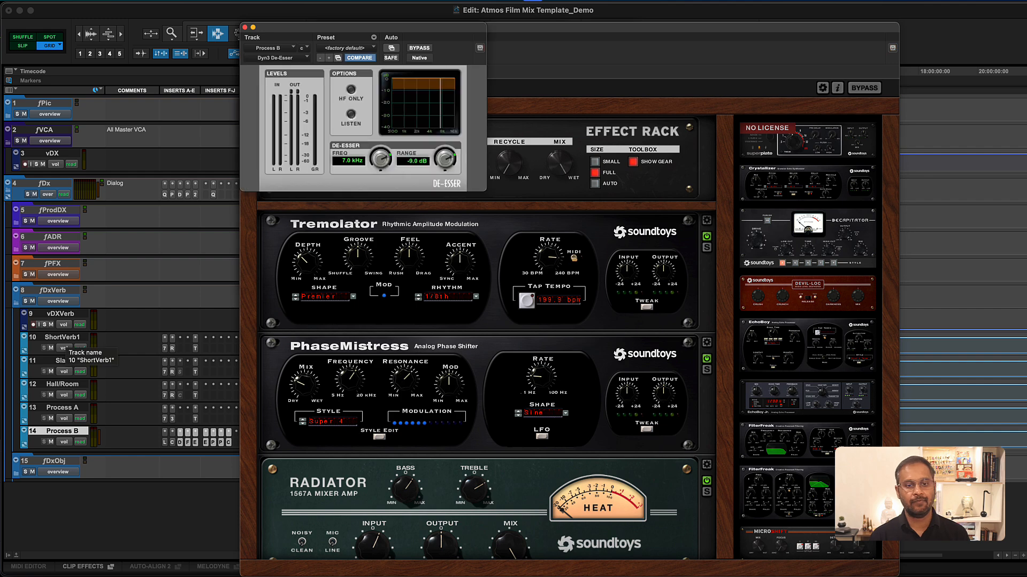
click(172, 431)
key(ctrl+alt+super+w)
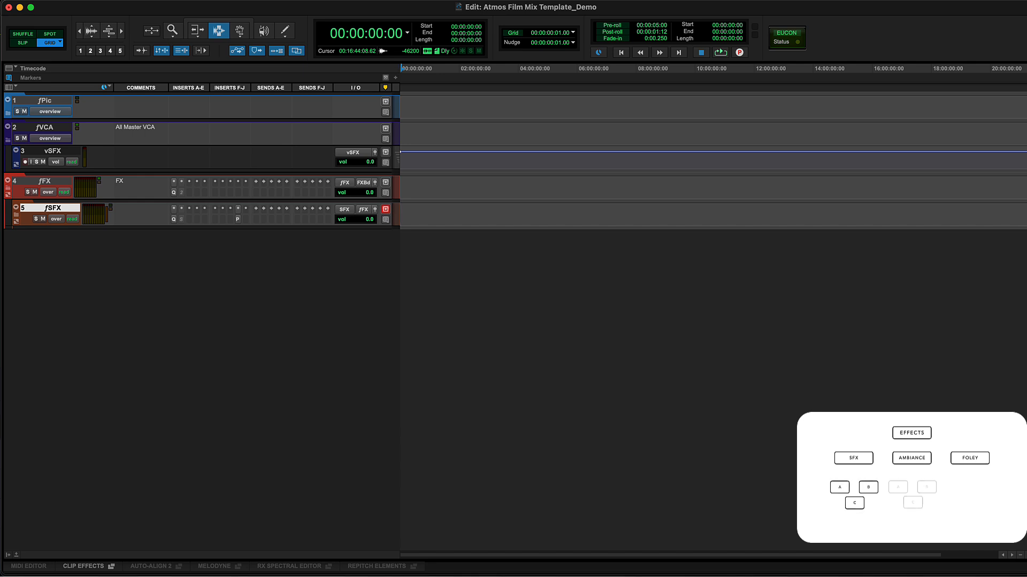
Step: Expand the ƒSFX folder and its ƒFX A subfolder to view the mono, stereo and surround effects tracks
key(shift+f)
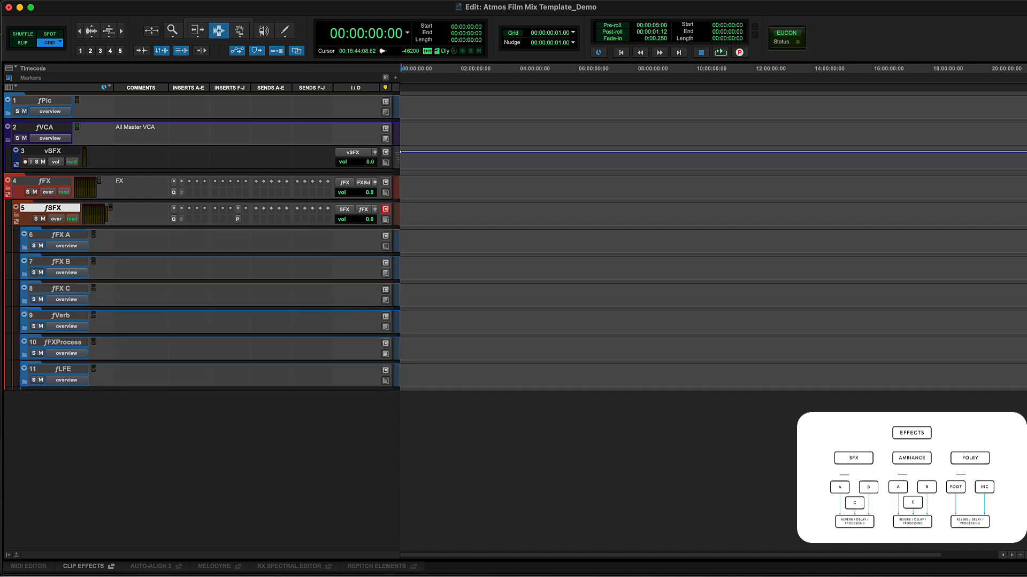
key(shift+f)
scroll(136, 294, down, 5)
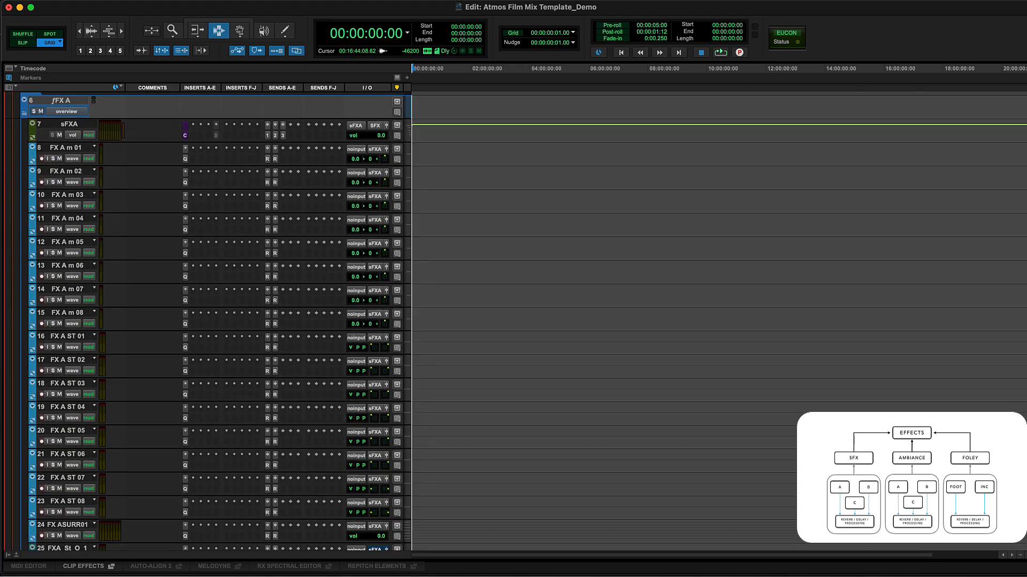
Step: Collapse the ƒFX A folder, view the tracks inside the ƒFX B folder, and collapse it
key(shift+f)
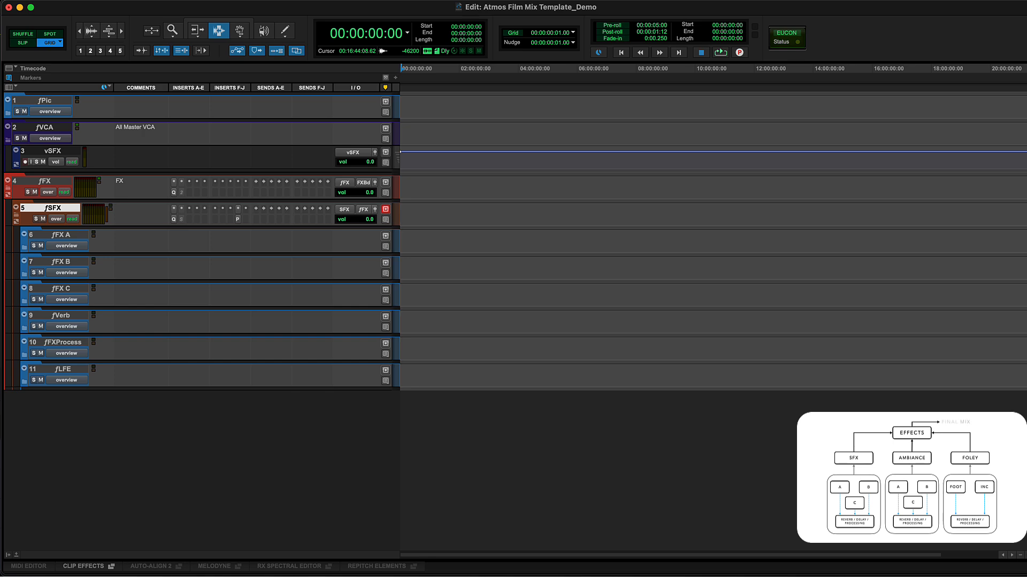
key(shift+f)
scroll(200, 294, down, 5)
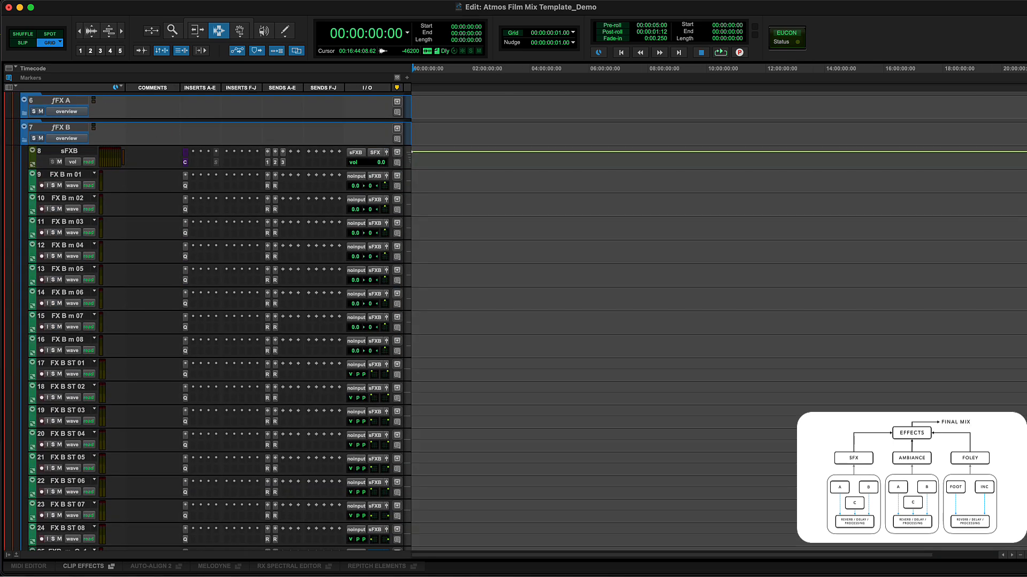
key(shift+f)
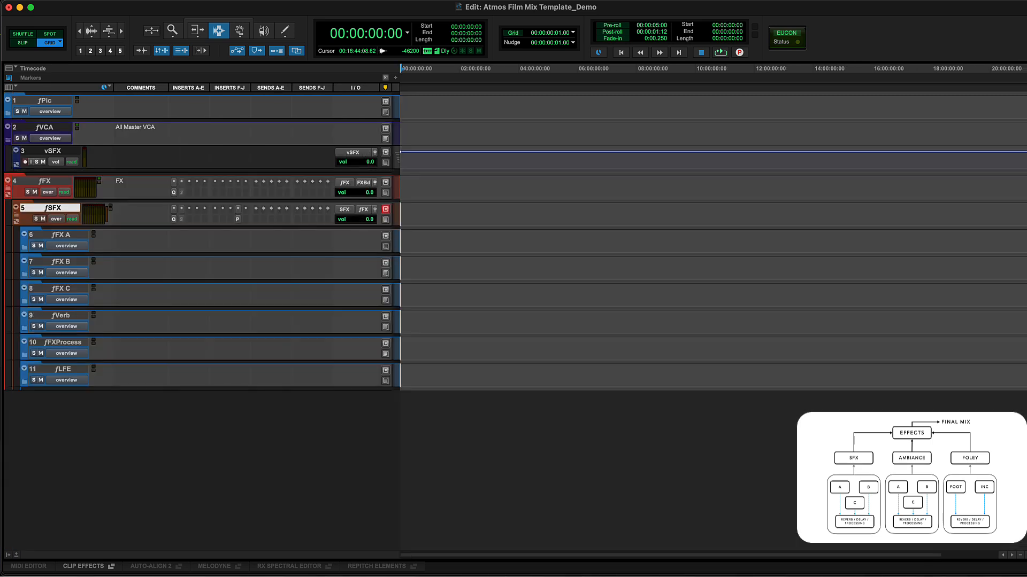
Step: Revisit the ƒFX A and ƒFX B folders, collapsing each after viewing, and open the ƒFX C folder
key(shift+f)
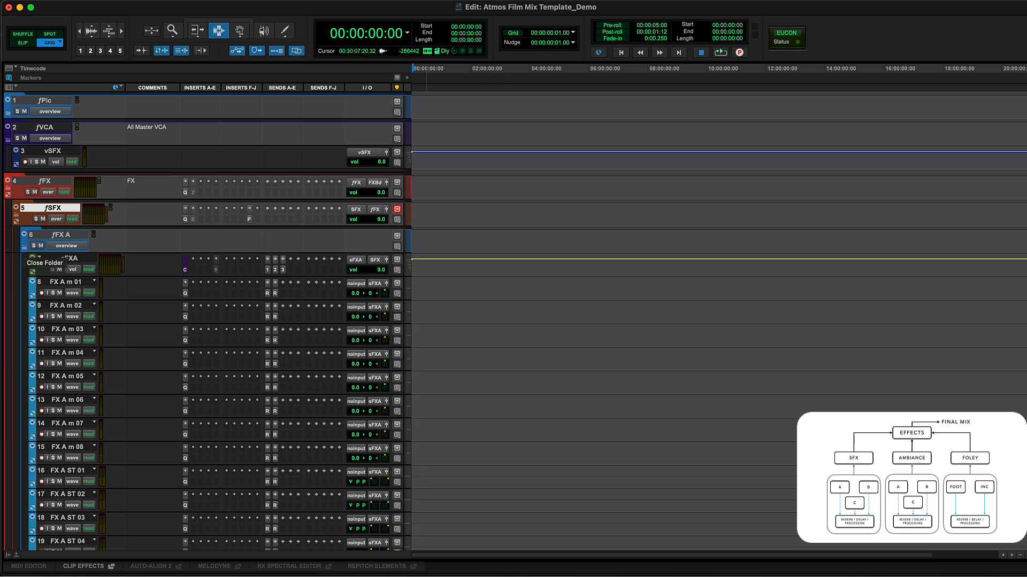
click(24, 247)
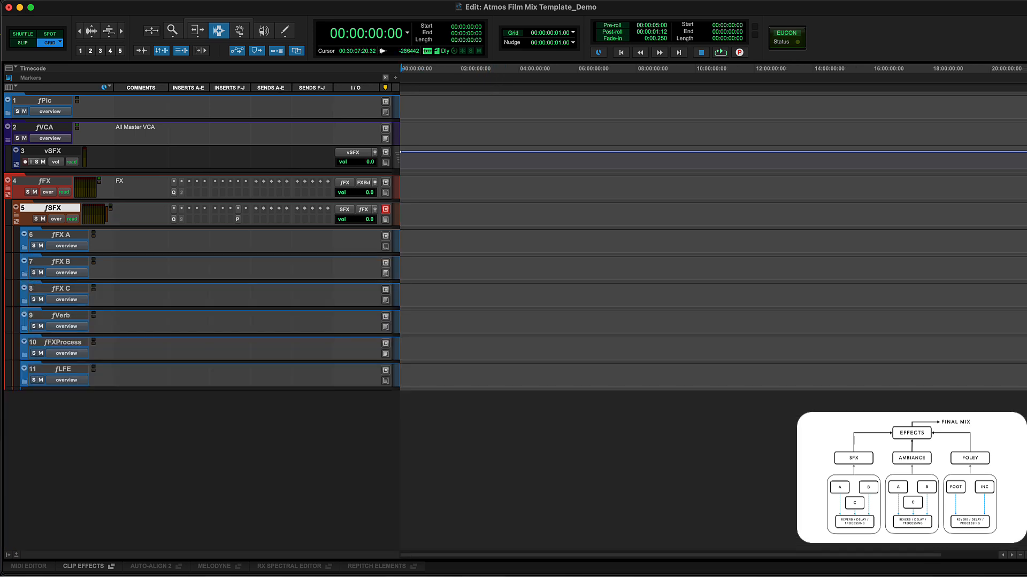
click(60, 262)
click(24, 274)
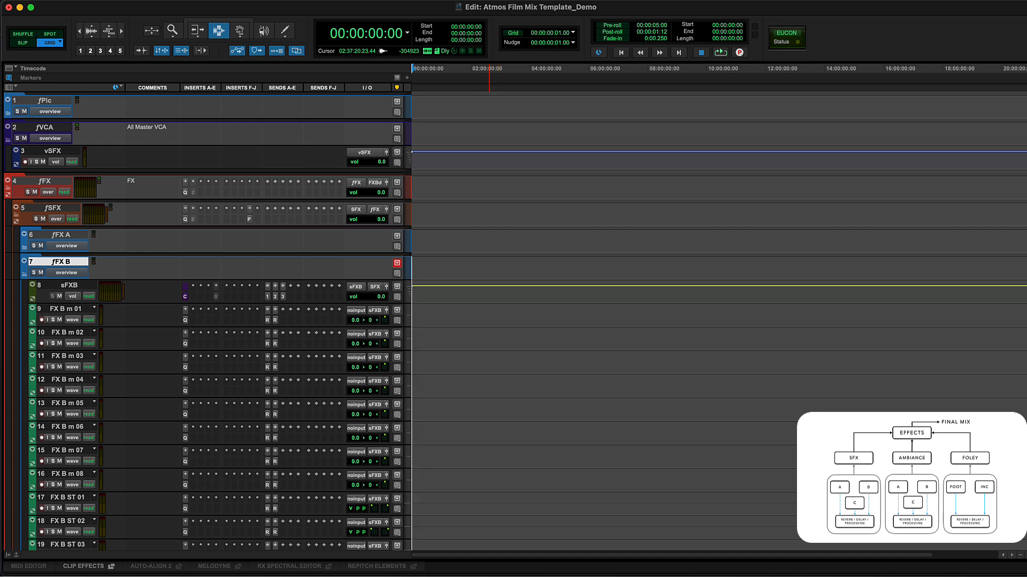
click(24, 274)
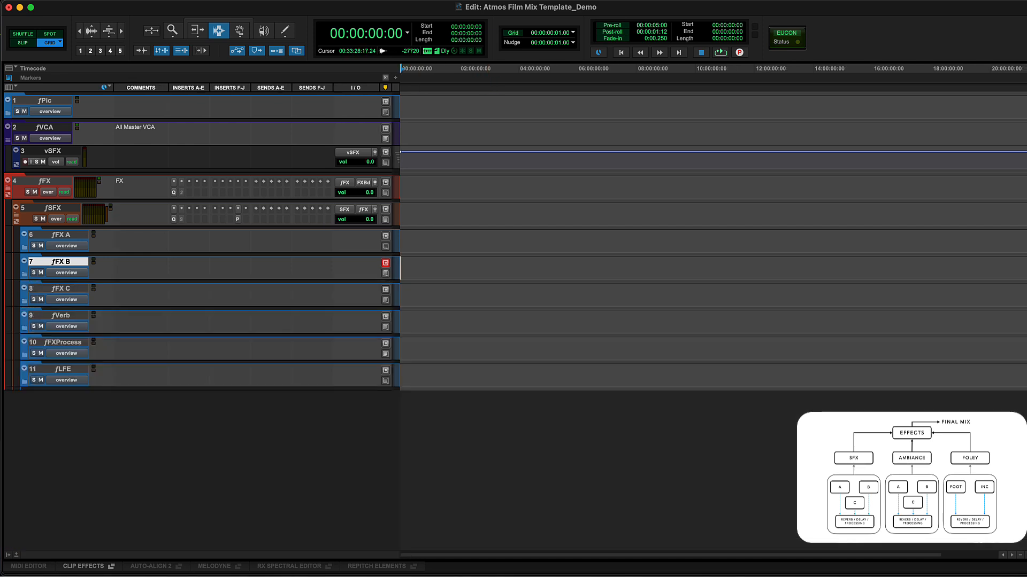
click(24, 301)
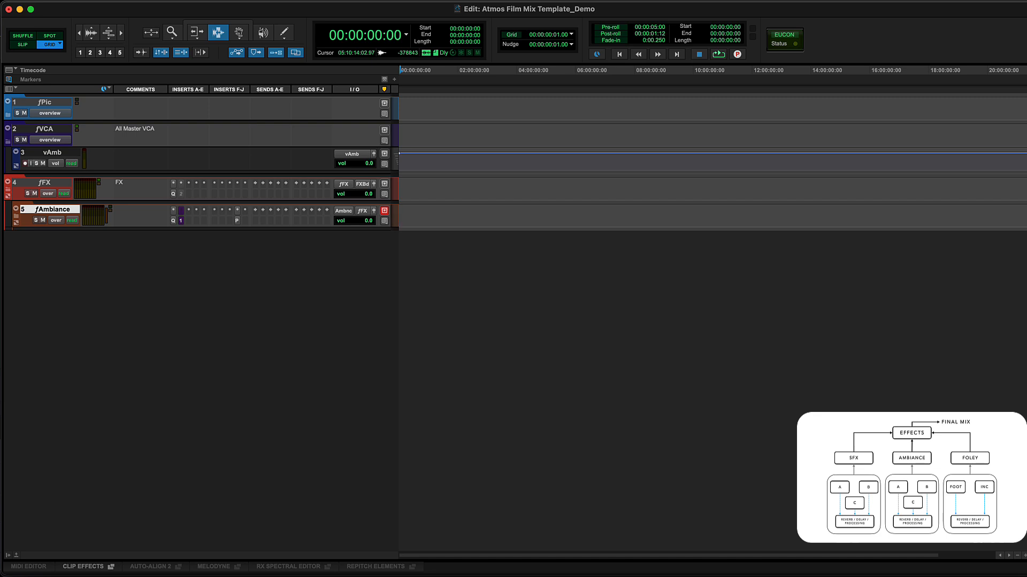
Step: Expand the ƒAmbiance folder and view the mono, stereo and surround tracks inside ƒAmb A before collapsing that subfolder
key(shift+f)
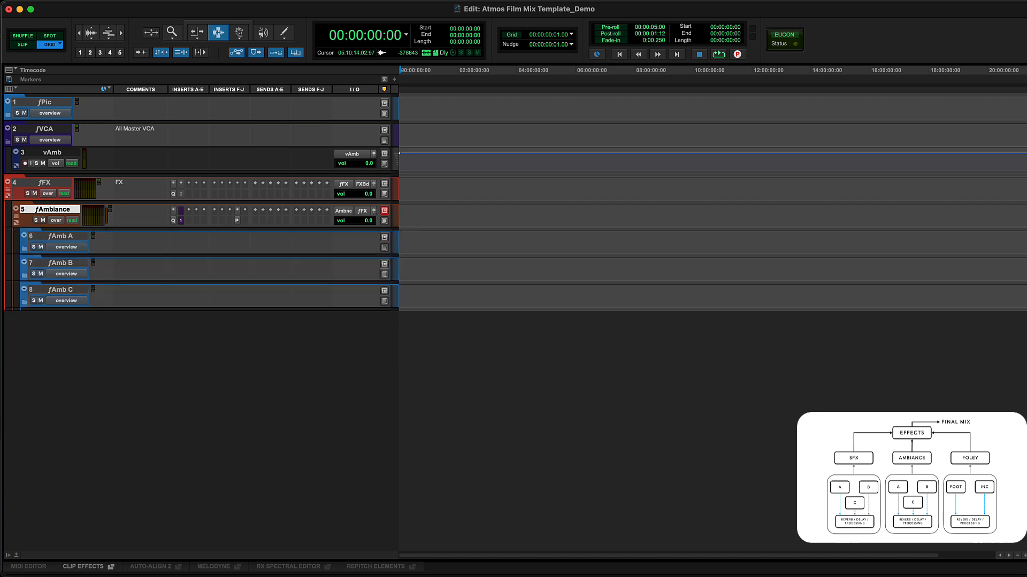
click(24, 248)
scroll(513, 323, down, 5)
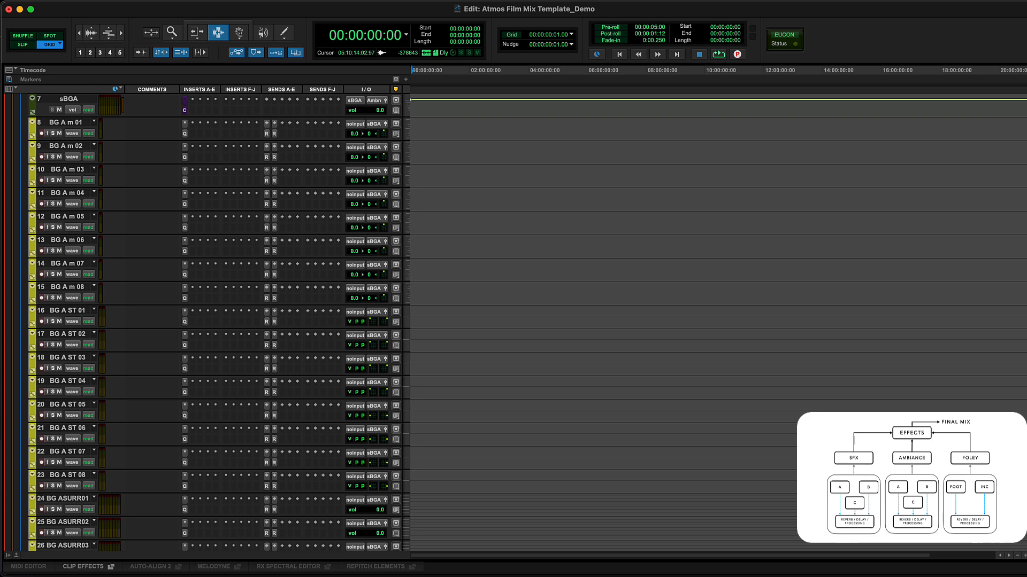
scroll(513, 322, up, 4)
click(24, 195)
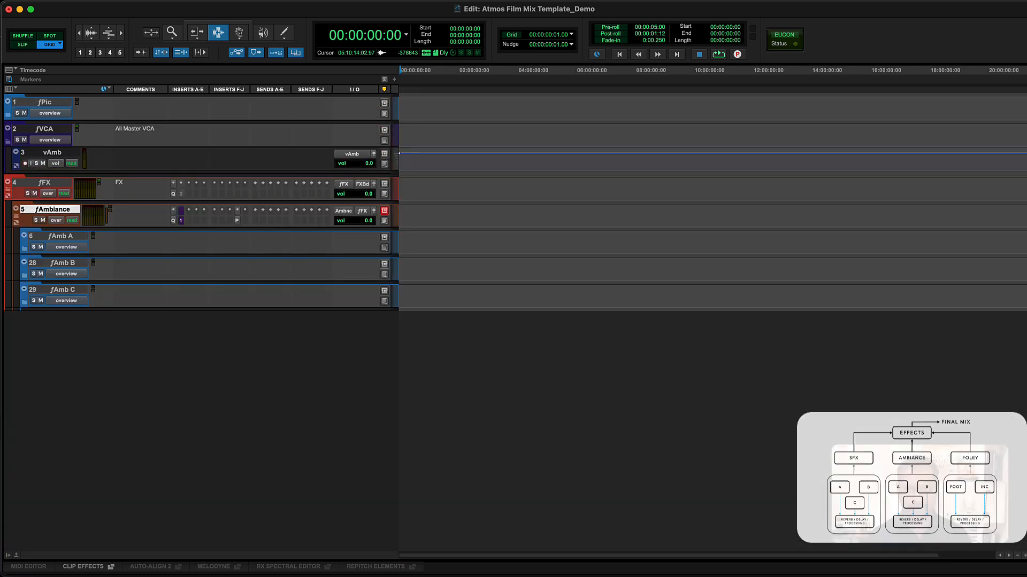
Step: Expand the ƒAmb B folder, view its background tracks, and collapse it
click(24, 275)
scroll(514, 322, down, 4)
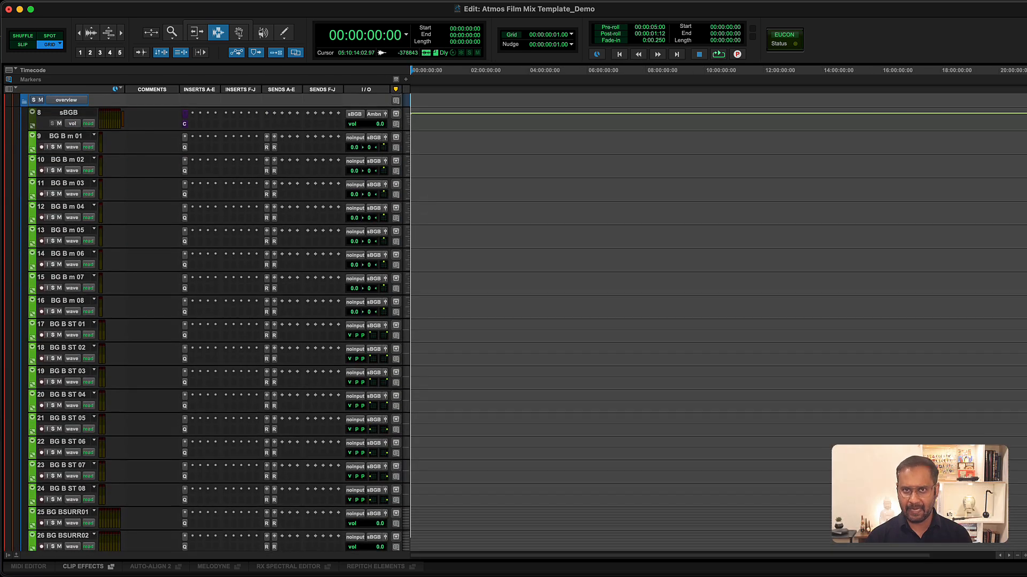
scroll(513, 322, up, 3)
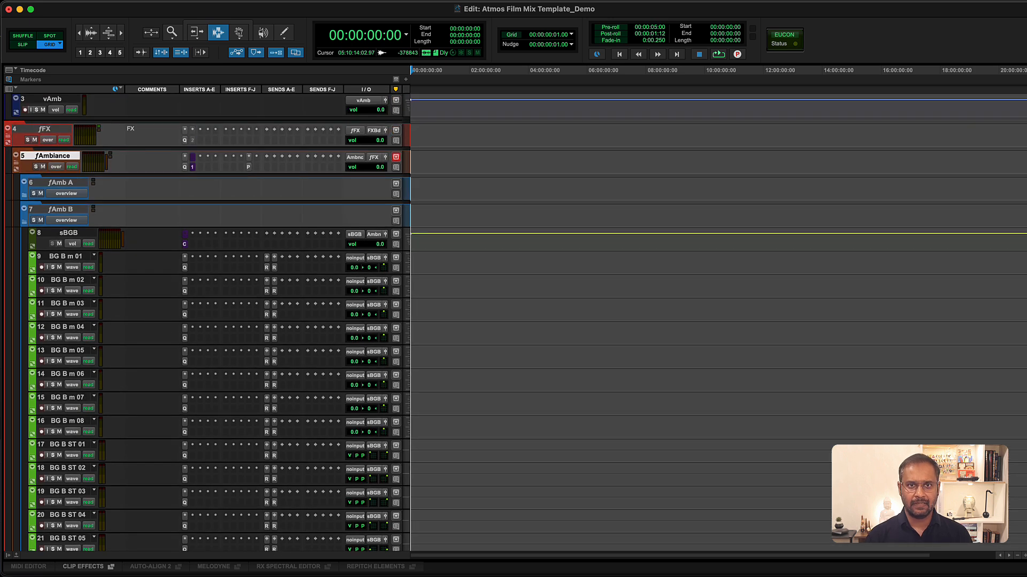
click(24, 209)
Step: Expand the ƒAmb C folder, view its background tracks, and collapse it
click(25, 289)
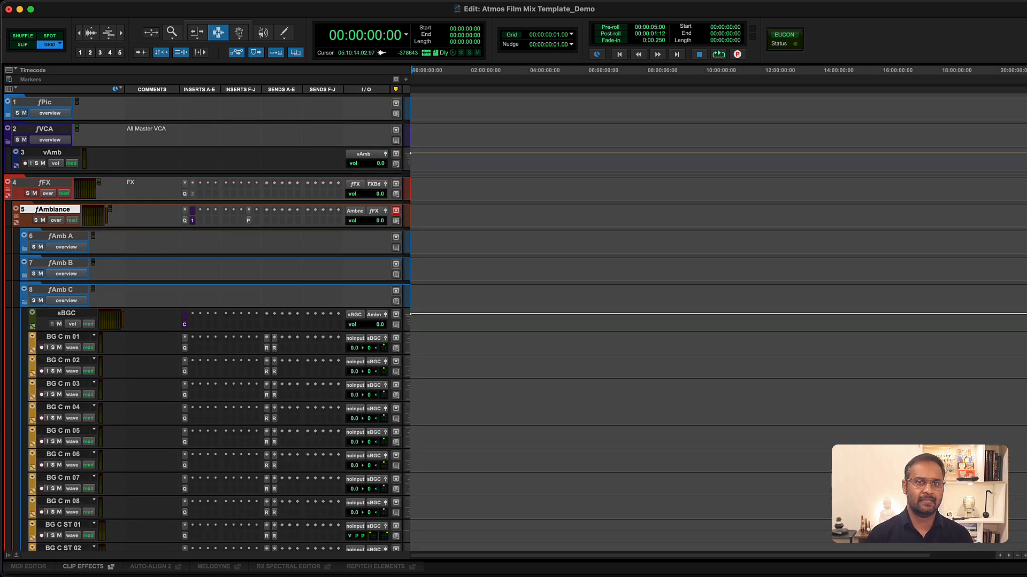
scroll(513, 323, down, 5)
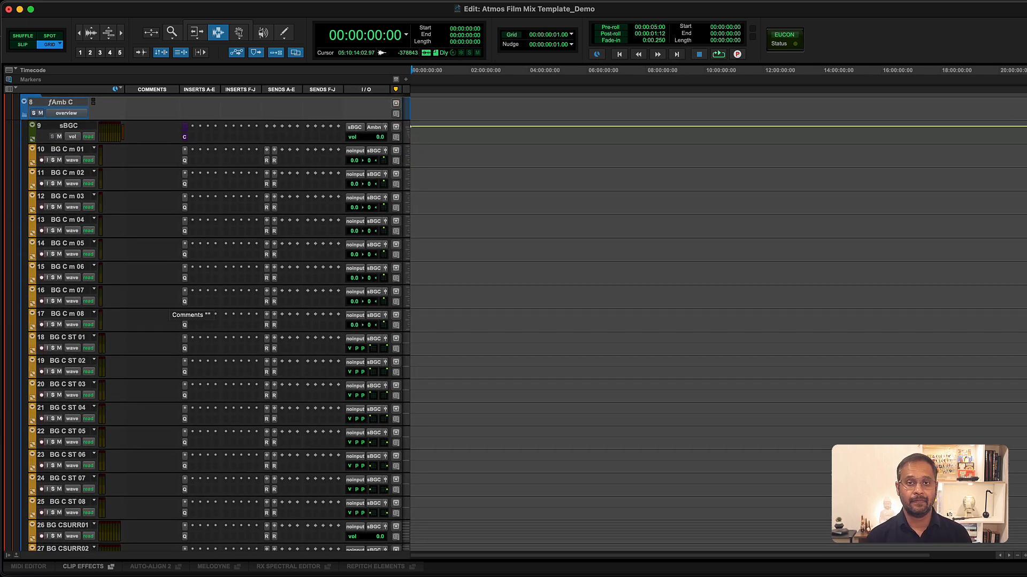
scroll(182, 309, up, 4)
click(24, 235)
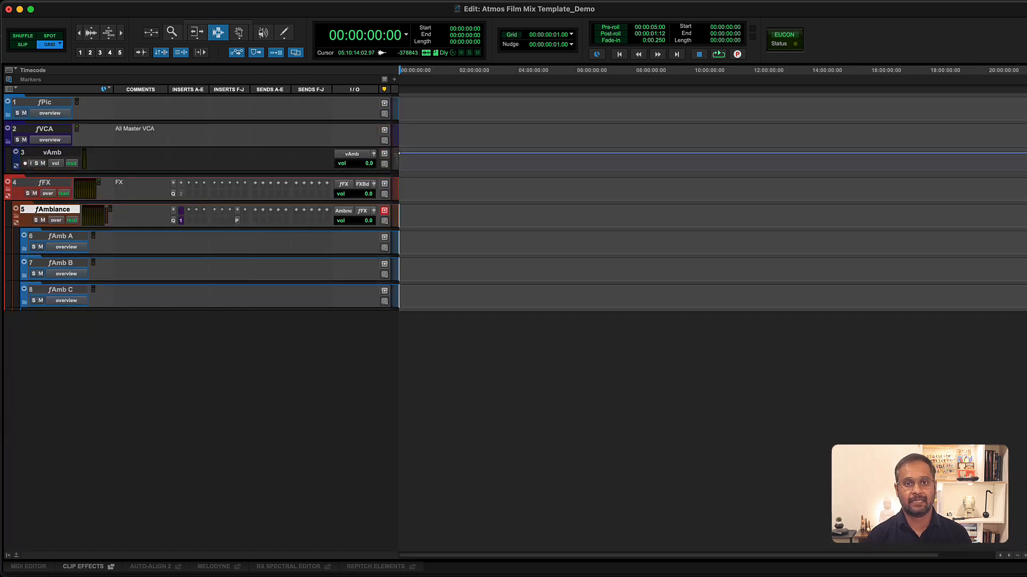
Step: Reopen the ƒAmb A folder to review its sBGA submaster and BG A tracks, and collapse it
click(24, 236)
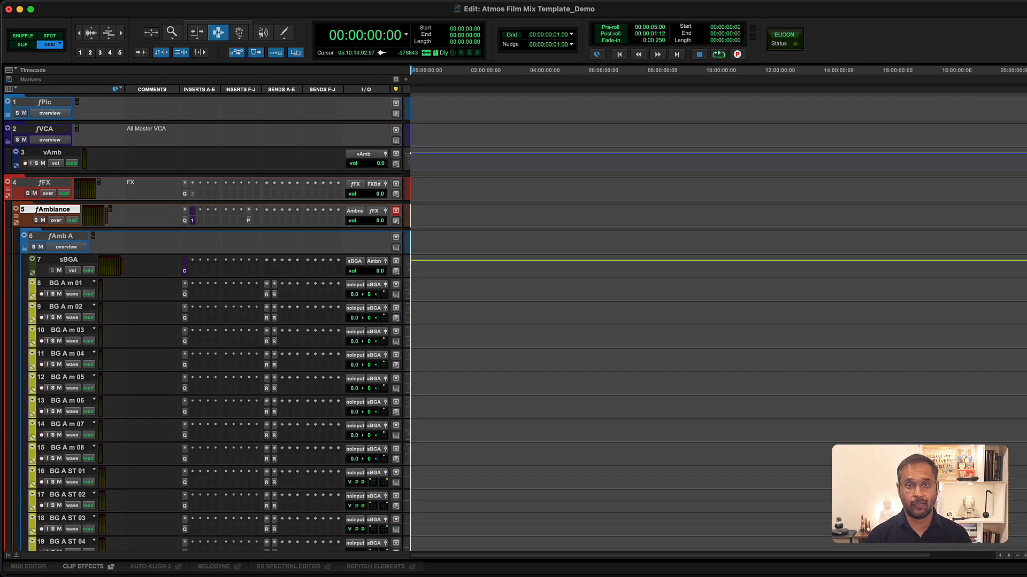
scroll(513, 322, down, 4)
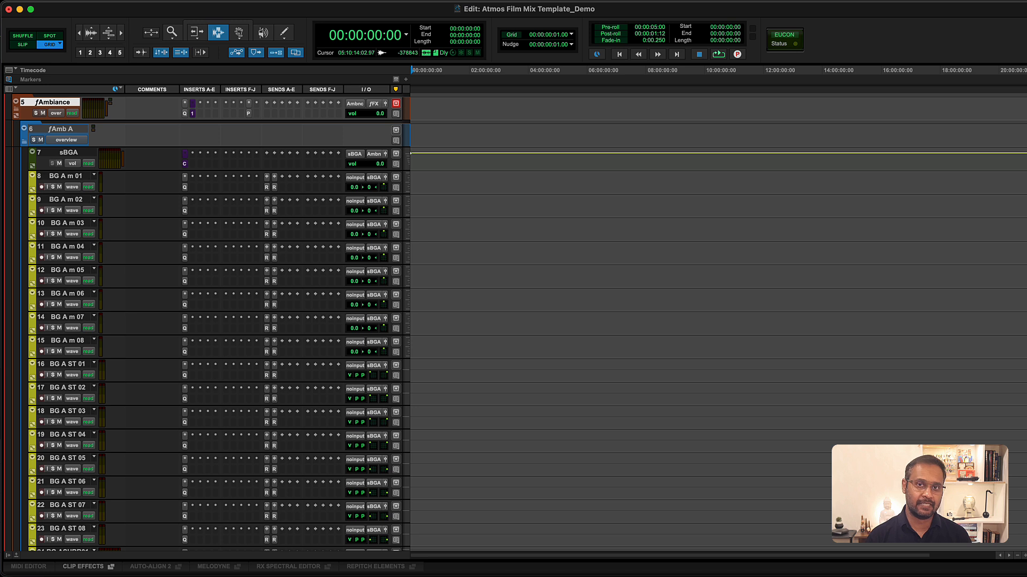
scroll(206, 321, up, 2)
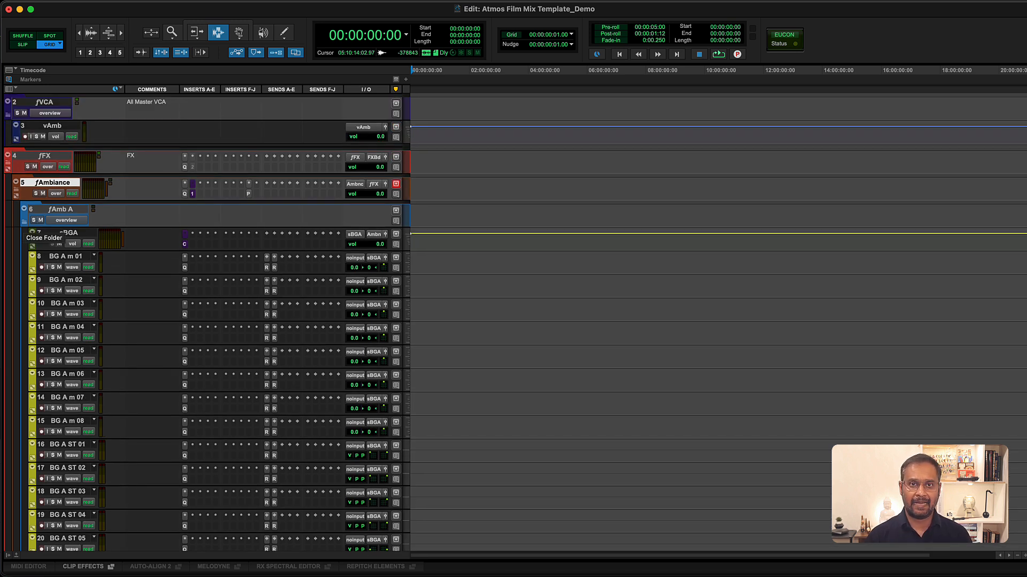
click(24, 222)
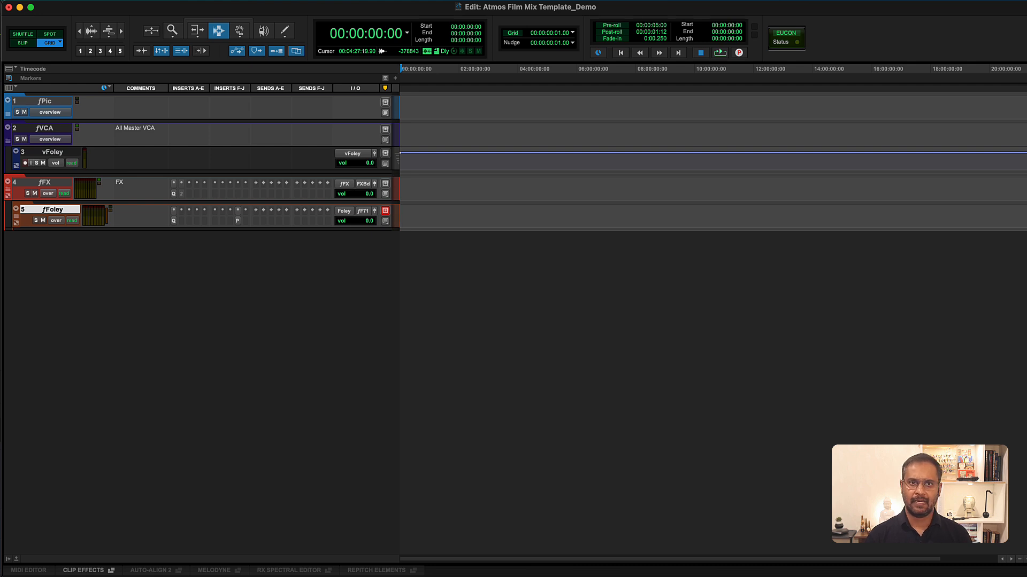
Step: Expand the ƒFoley folder and its ƒCloth and ƒHandGrabs subfolders
key(shift+f)
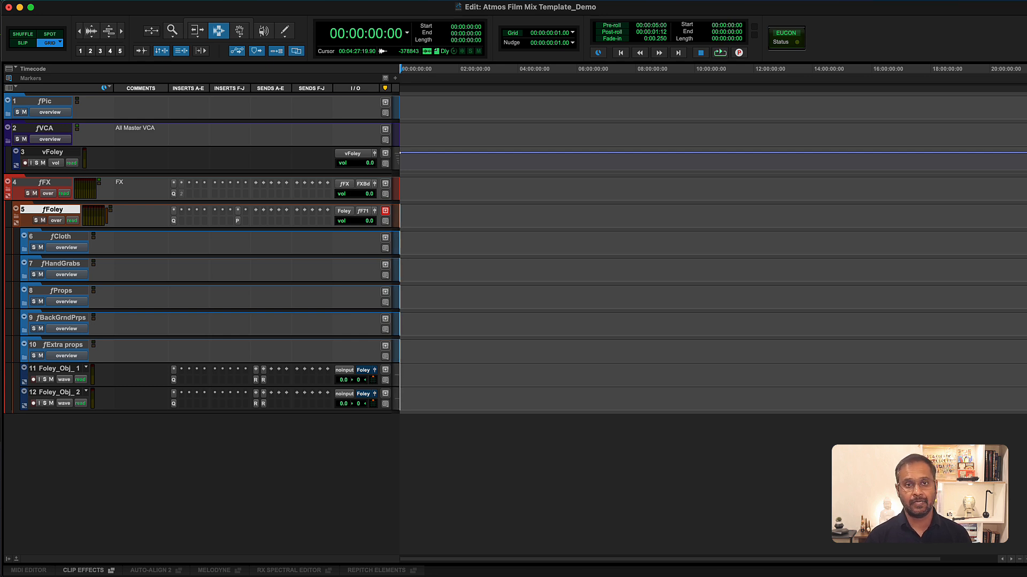
key(shift+f)
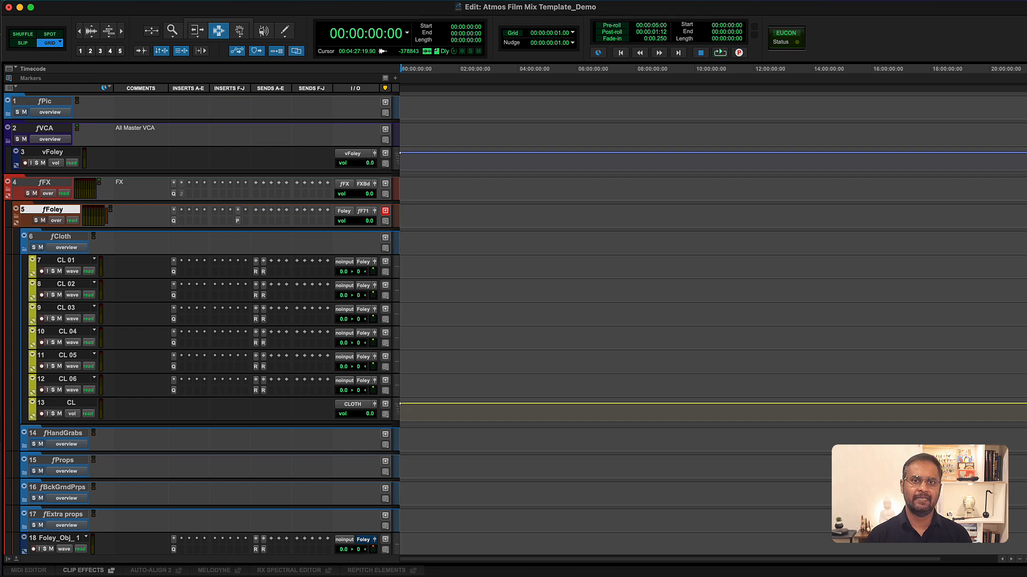
key(shift+f)
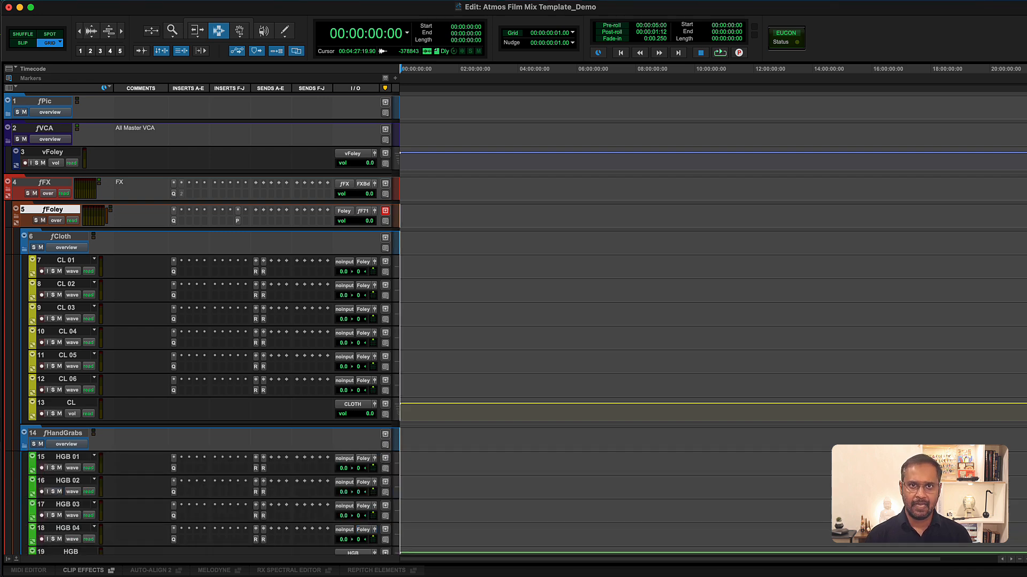
Step: View the hand grabs, props, background props and extra props tracks in the ƒFoley folder before moving on to ƒFootSteps
scroll(513, 324, down, 5)
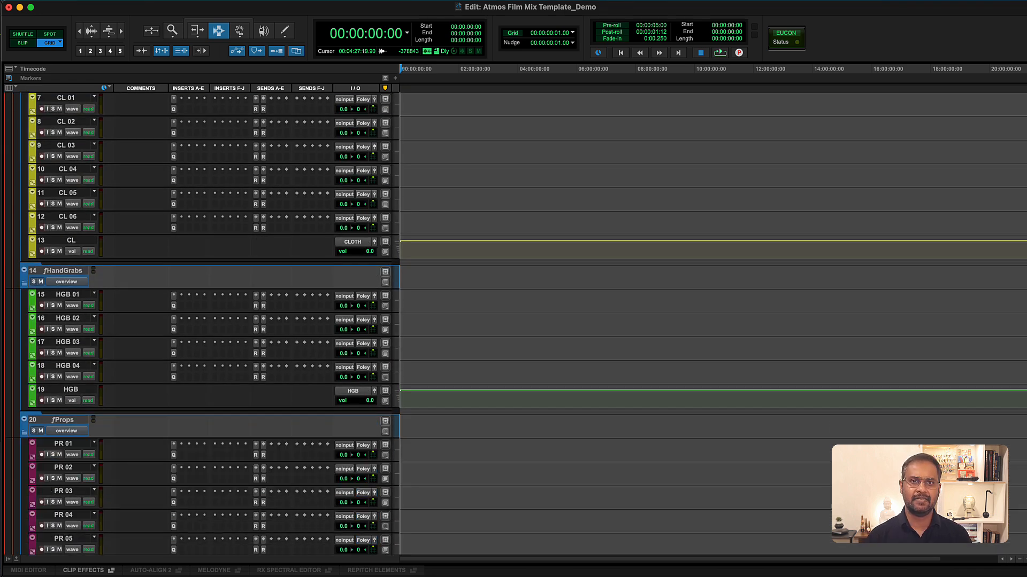
scroll(202, 321, down, 5)
scroll(202, 321, down, 8)
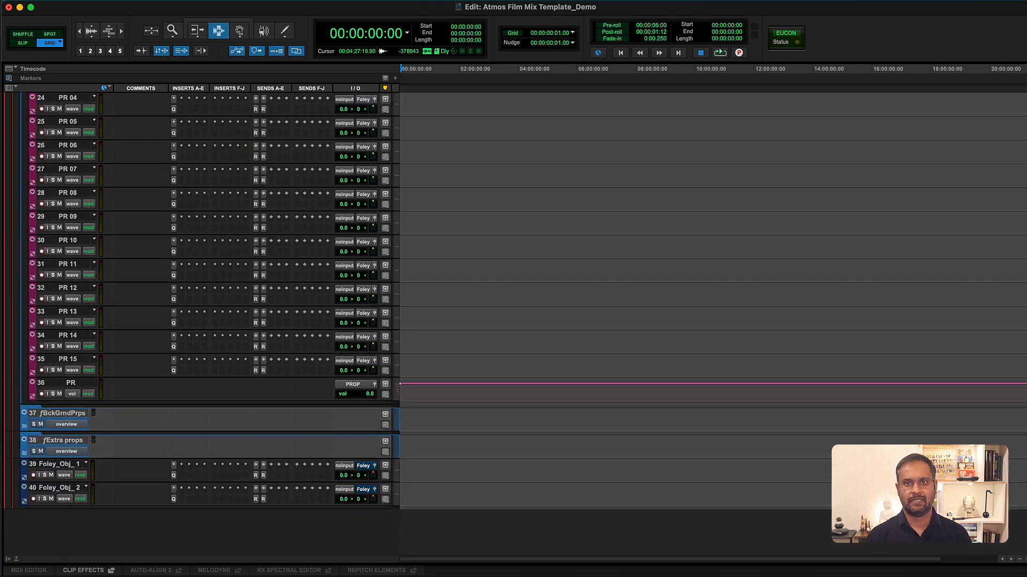
scroll(202, 321, down, 7)
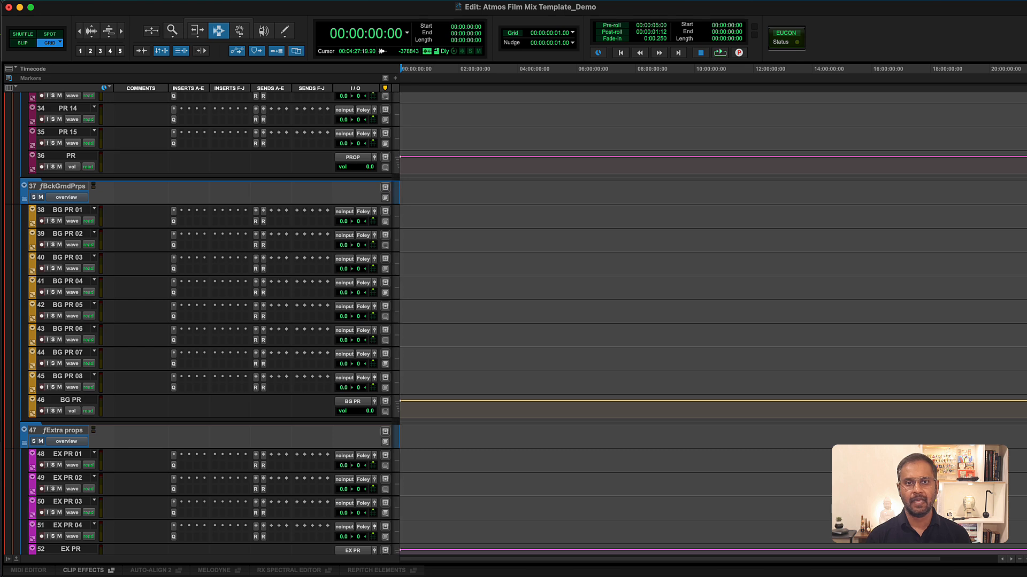
scroll(202, 320, down, 4)
scroll(176, 396, up, 20)
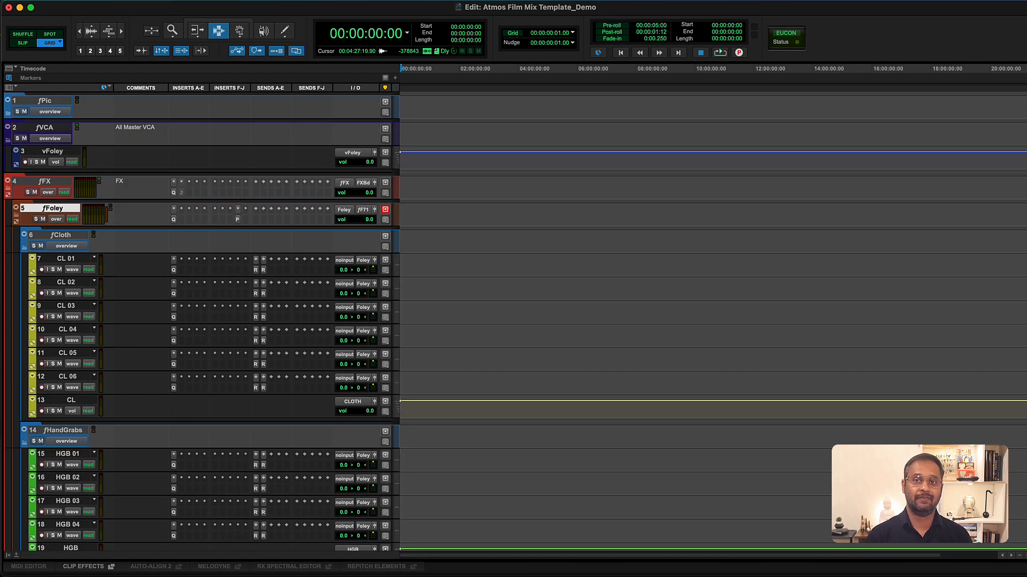
key(shift+f)
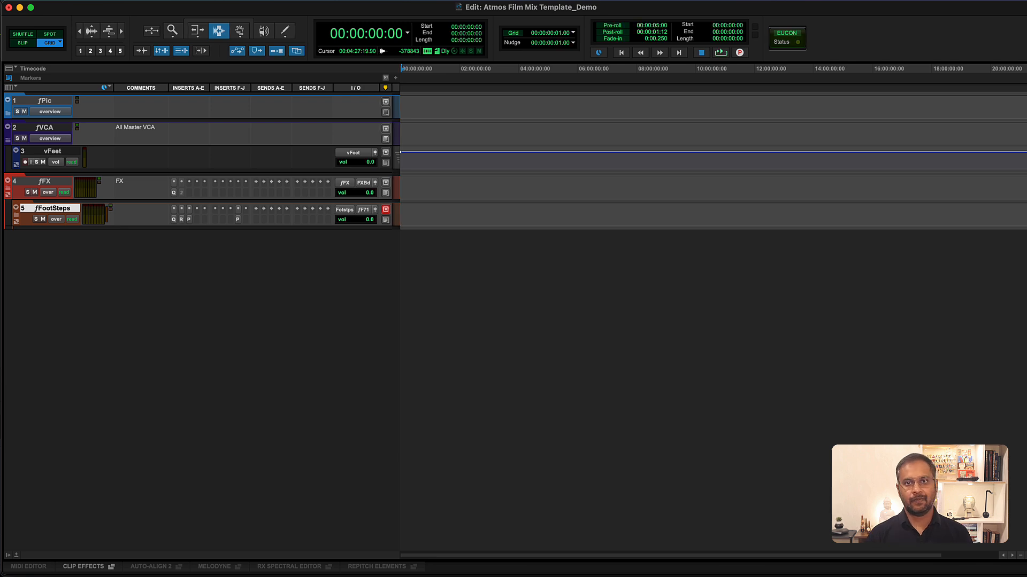
Step: Expand the ƒFootSteps folder and view the tracks inside its ƒMain FT, ƒBG FT and ƒExtra FT subfolders
key(shift+f)
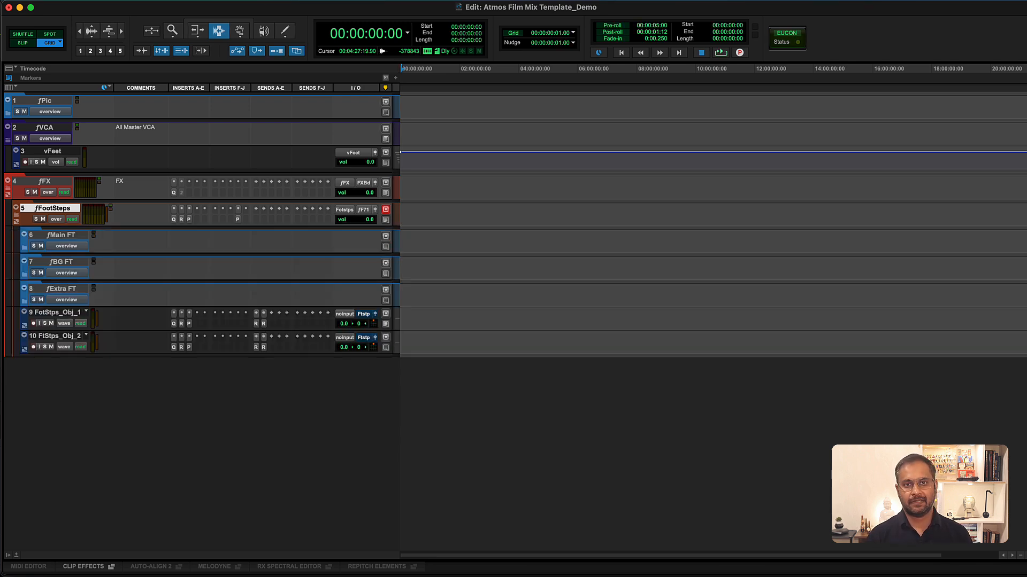
key(shift+f)
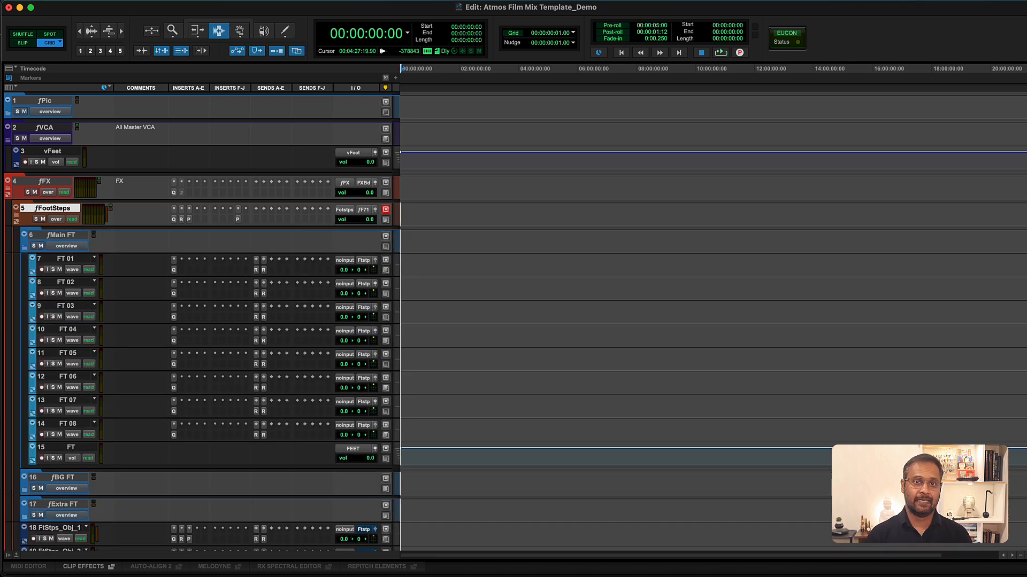
scroll(513, 321, down, 3)
key(shift+f)
scroll(514, 321, down, 6)
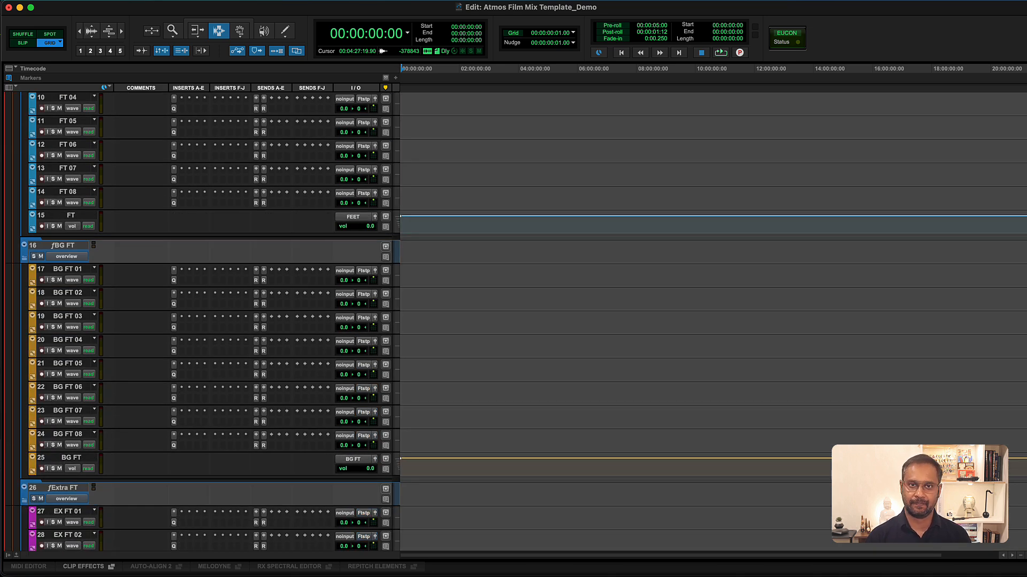
Step: Collapse the three footsteps subfolders and recall the track view showing the ƒPic and ƒVCA contents with the main folders
scroll(514, 321, up, 8)
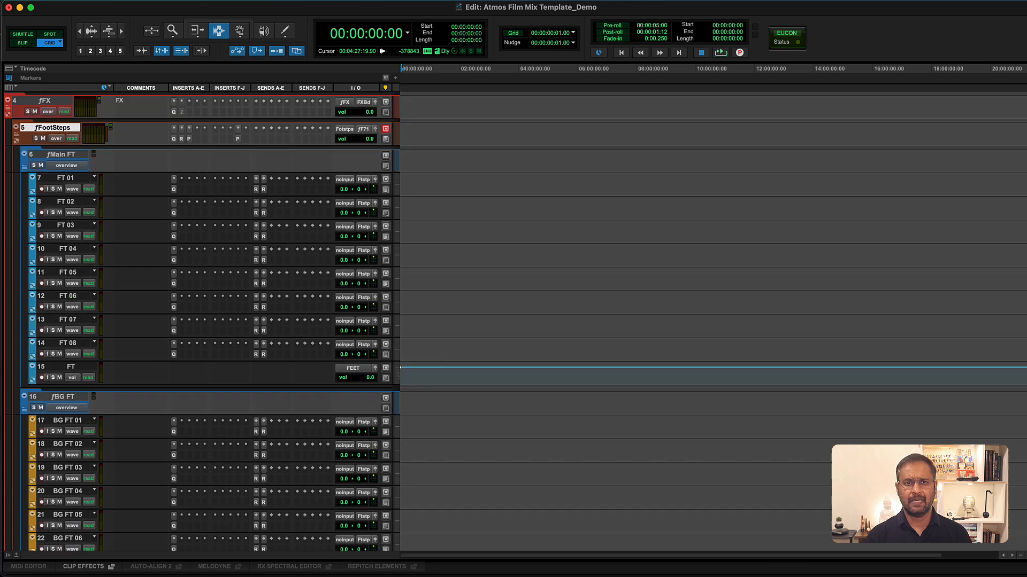
key(shift+f)
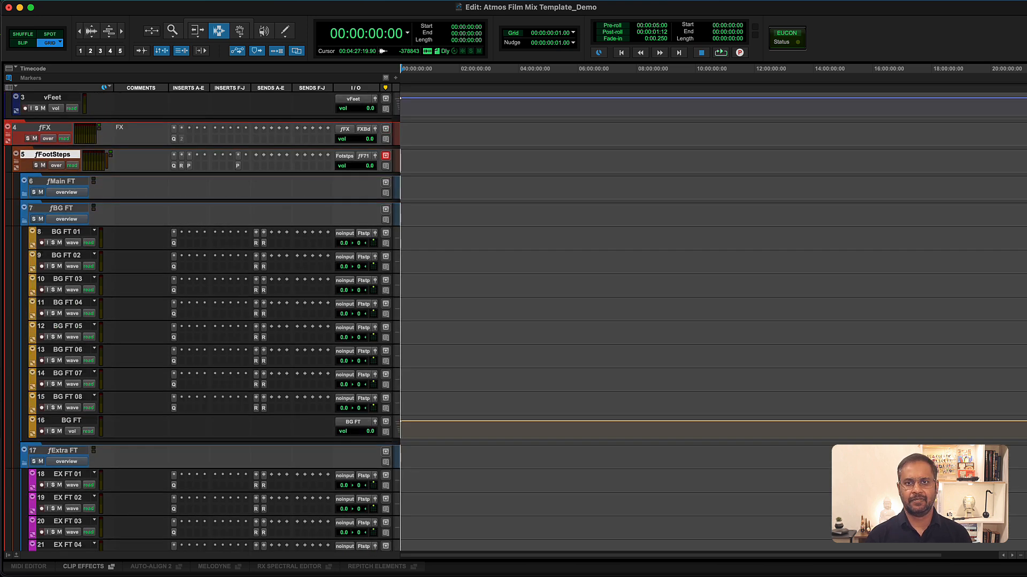
key(shift+f)
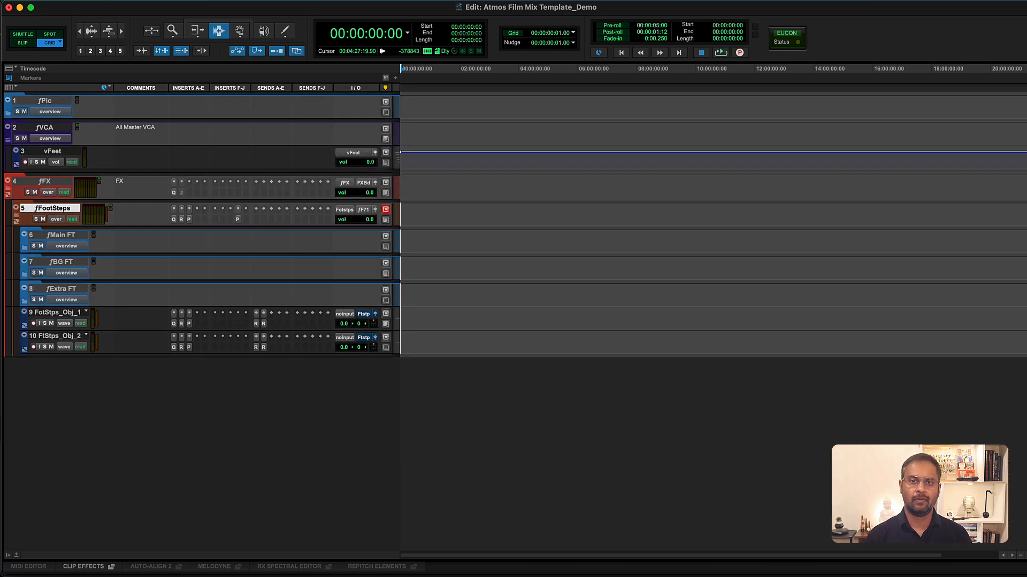
key(KP_Decimal)
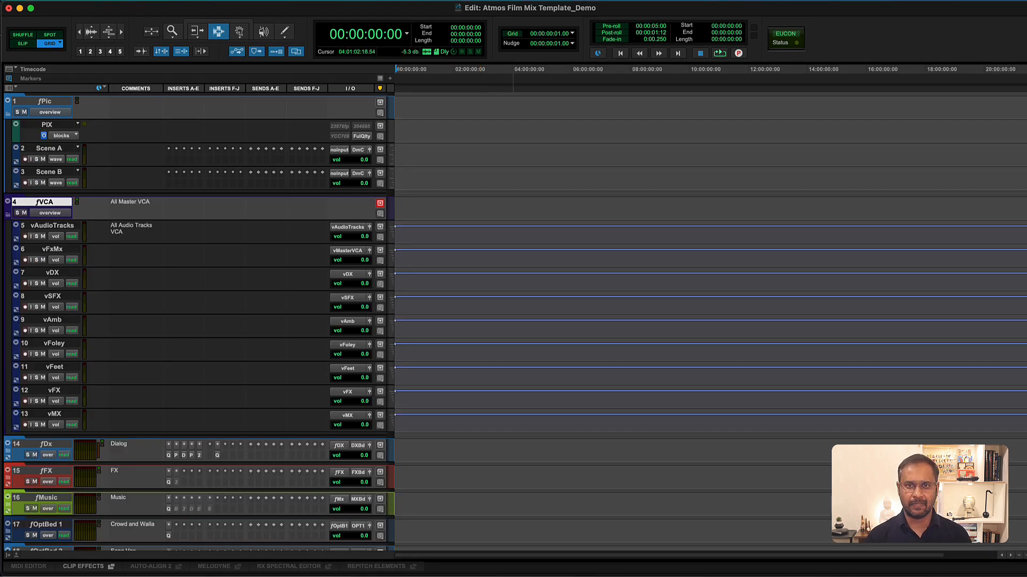
Step: View the master VCA tracks in the ƒVCA folder and examine their faders in the Mix window
scroll(198, 320, down, 3)
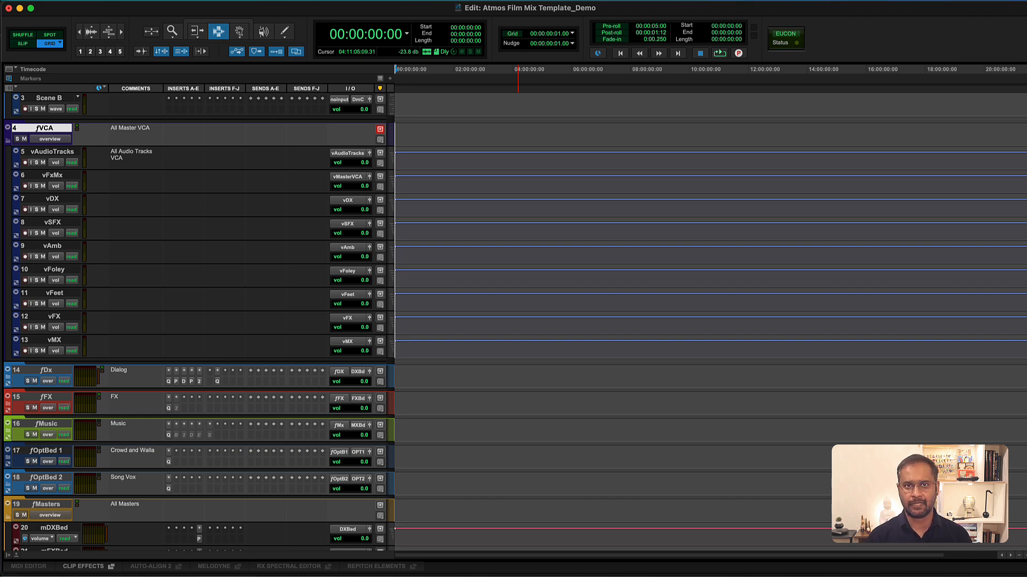
key(super+equal)
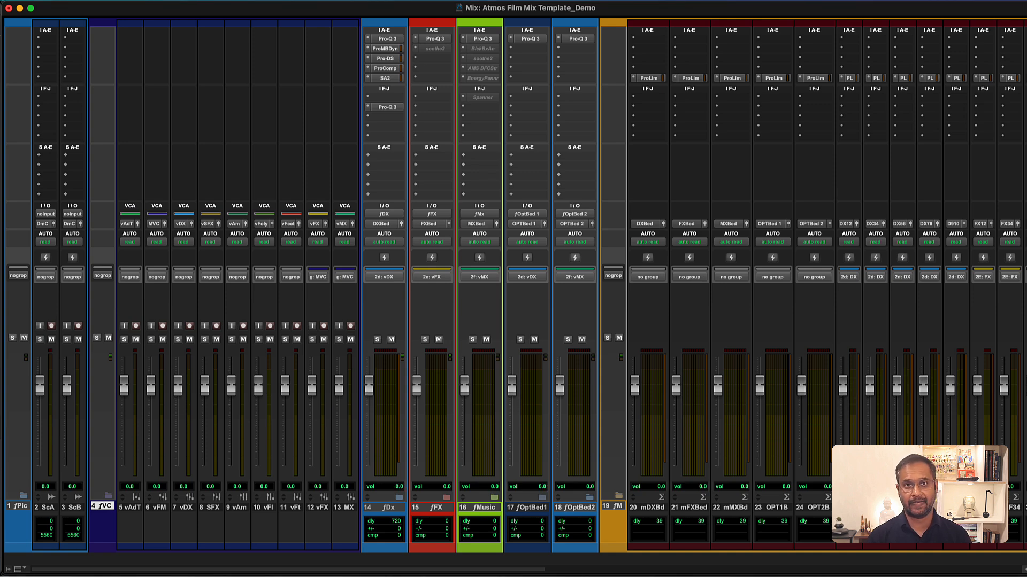
mouse_move(204, 385)
mouse_down()
mouse_move(205, 405)
mouse_move(204, 385)
mouse_up()
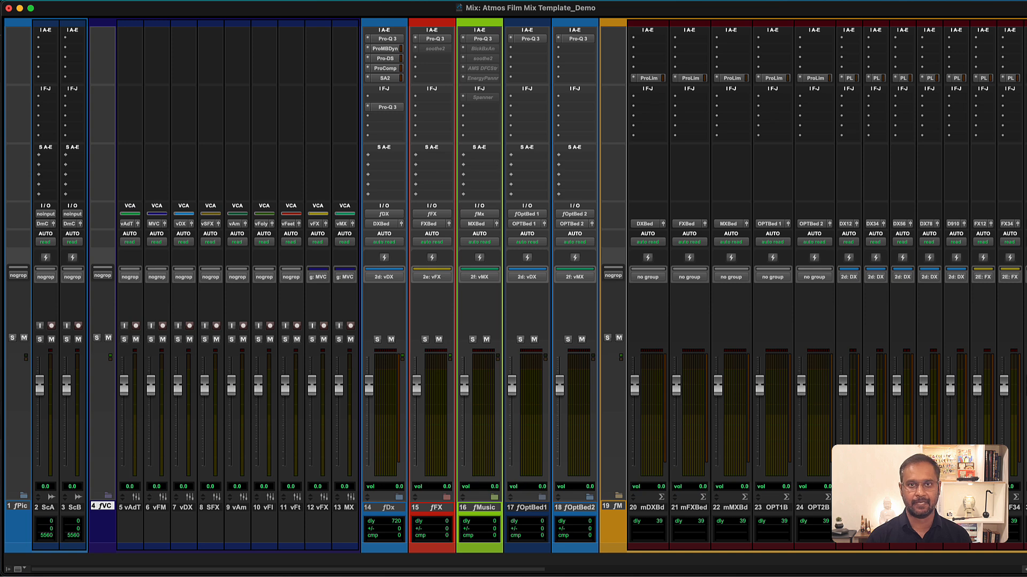
mouse_move(177, 385)
mouse_down()
mouse_move(178, 409)
mouse_move(177, 385)
mouse_up()
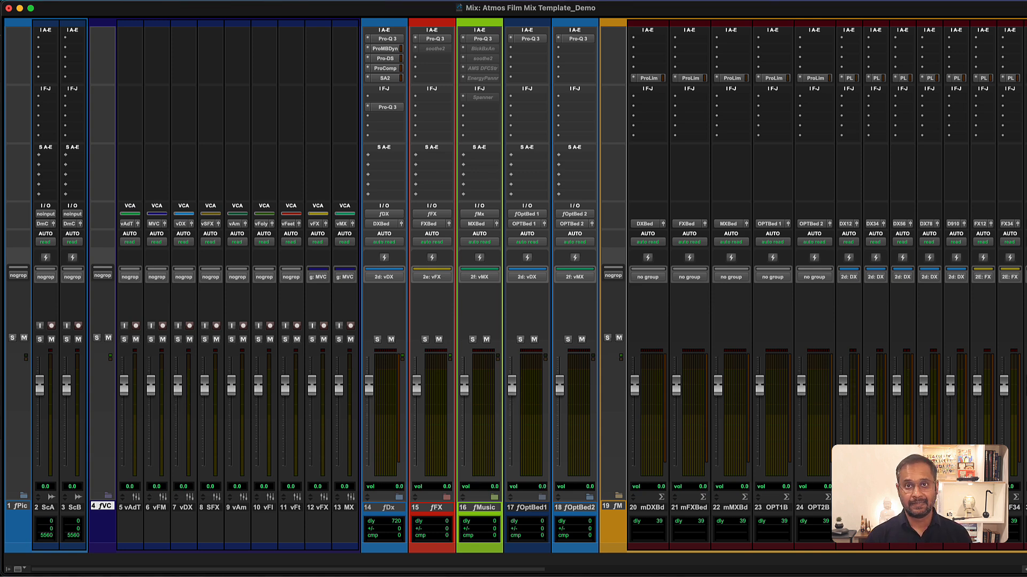
Step: Return to the Edit window and view the main folders and the bed and object master tracks inside ƒMasters
key(super+equal)
scroll(198, 321, down, 10)
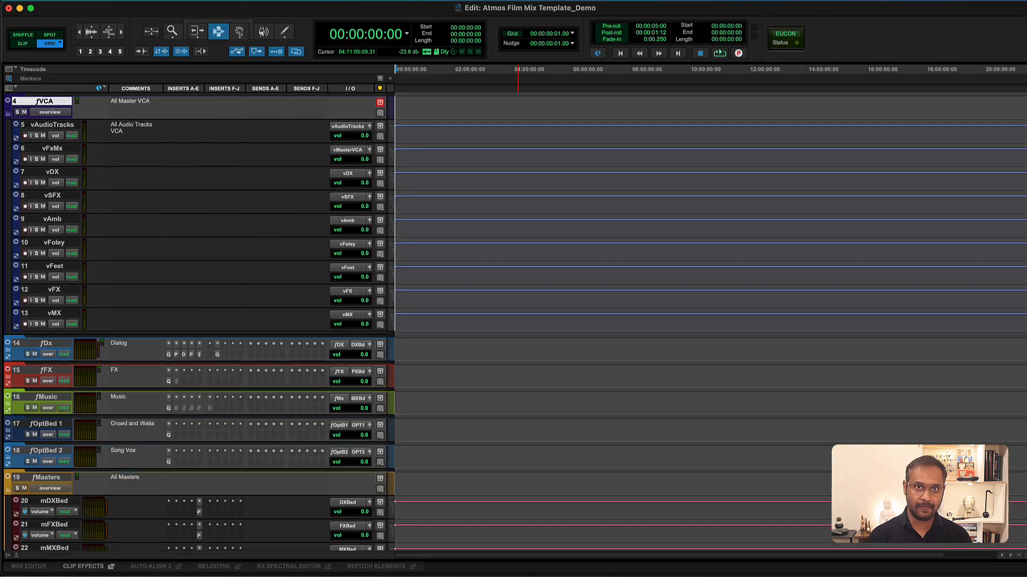
scroll(198, 321, down, 5)
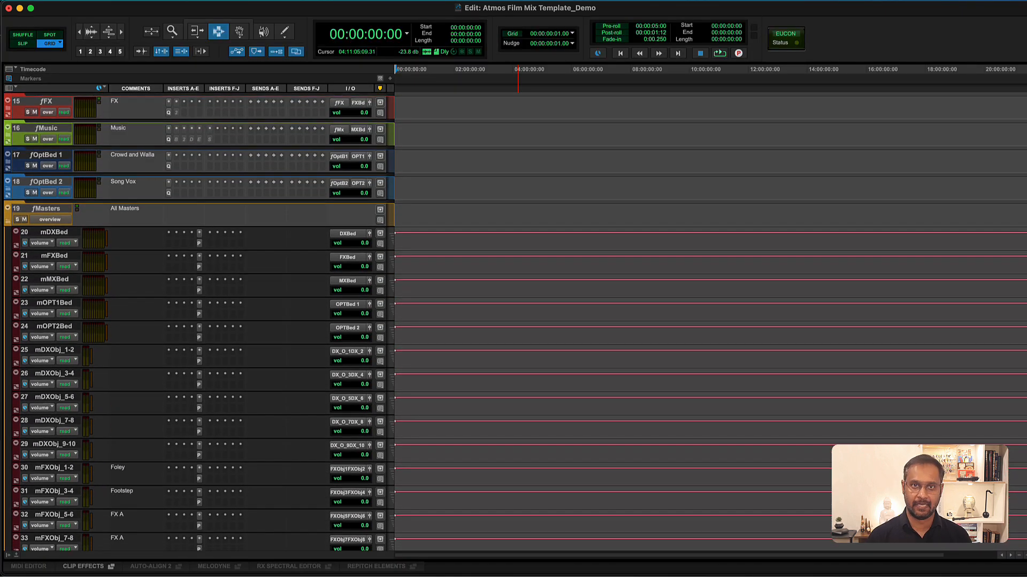
scroll(198, 320, up, 10)
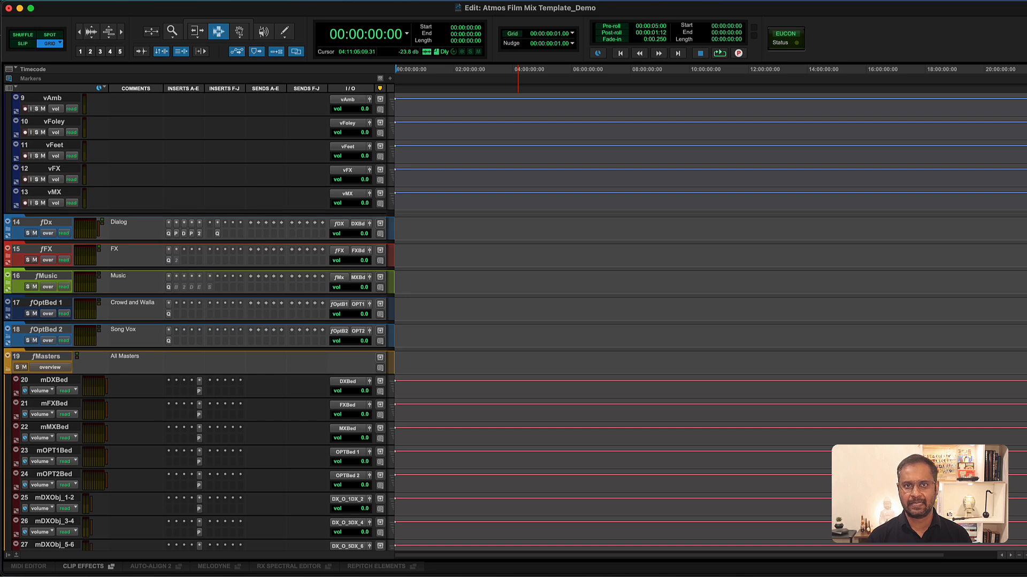
scroll(197, 321, up, 3)
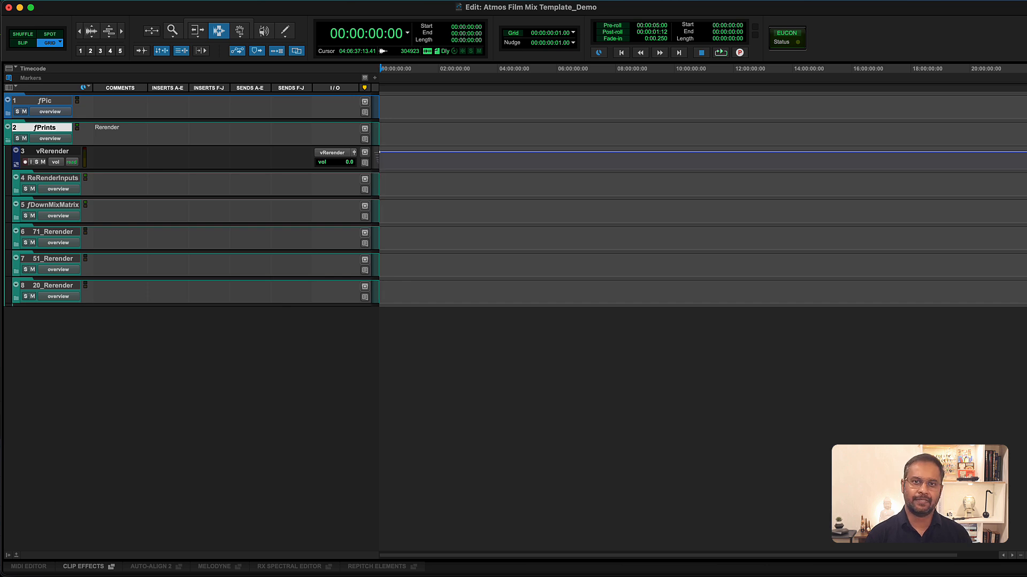
Step: Expand the 71_Rerender, 51_Rerender and 20_Rerender subfolders in ƒPrints and view their print tracks
click(16, 245)
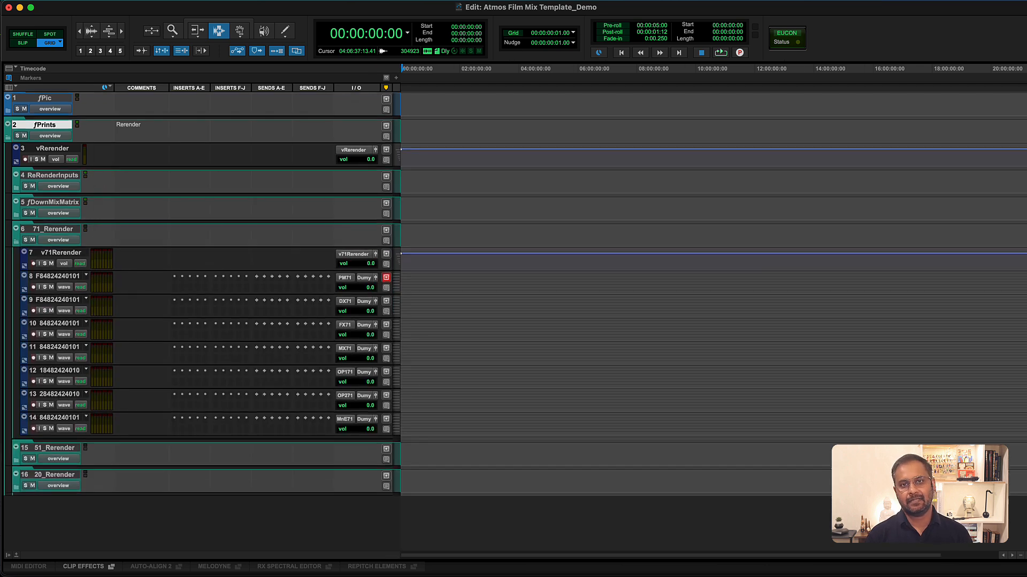
click(16, 461)
scroll(16, 461, down, 6)
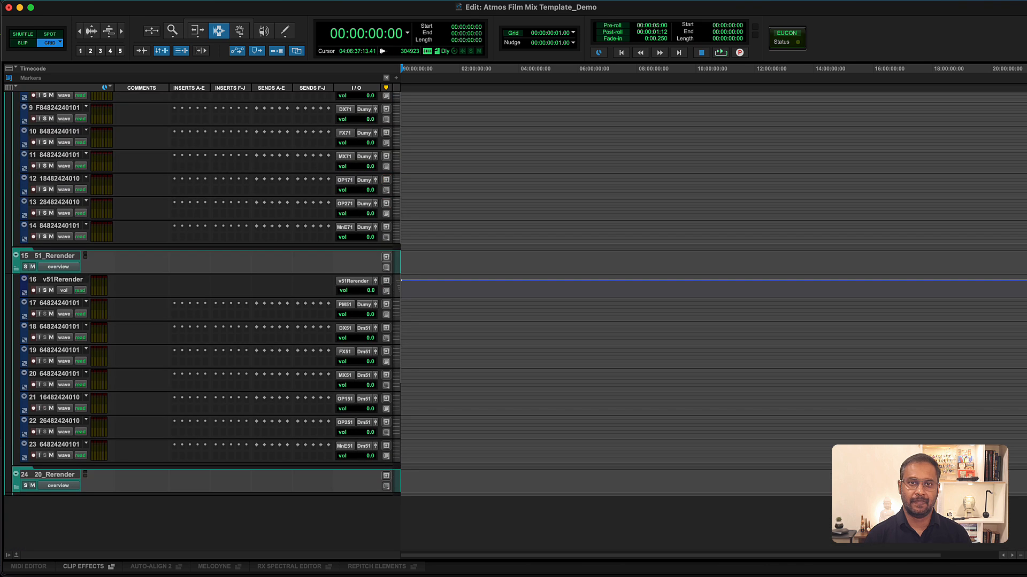
click(16, 474)
scroll(200, 321, down, 5)
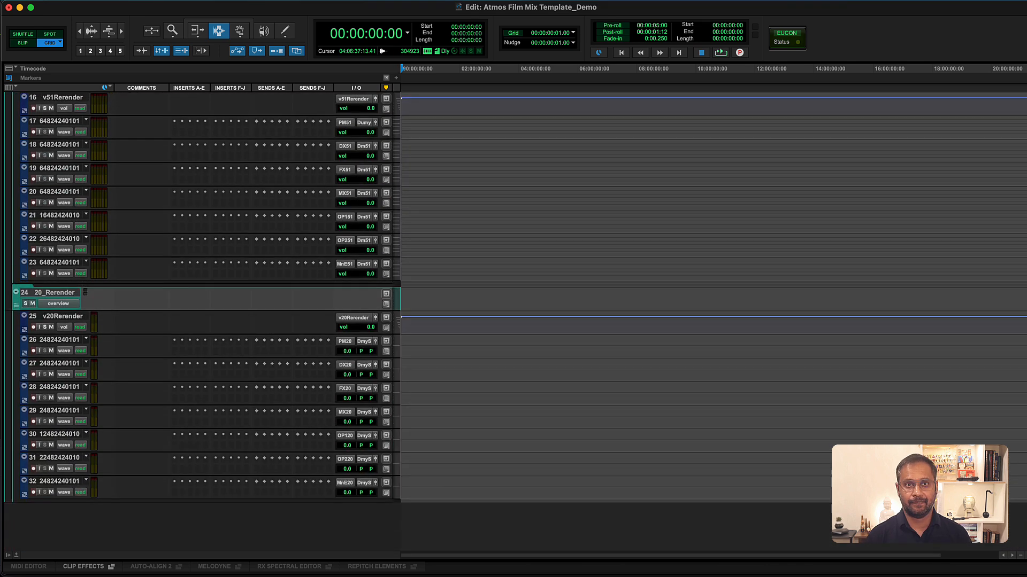
scroll(200, 321, up, 10)
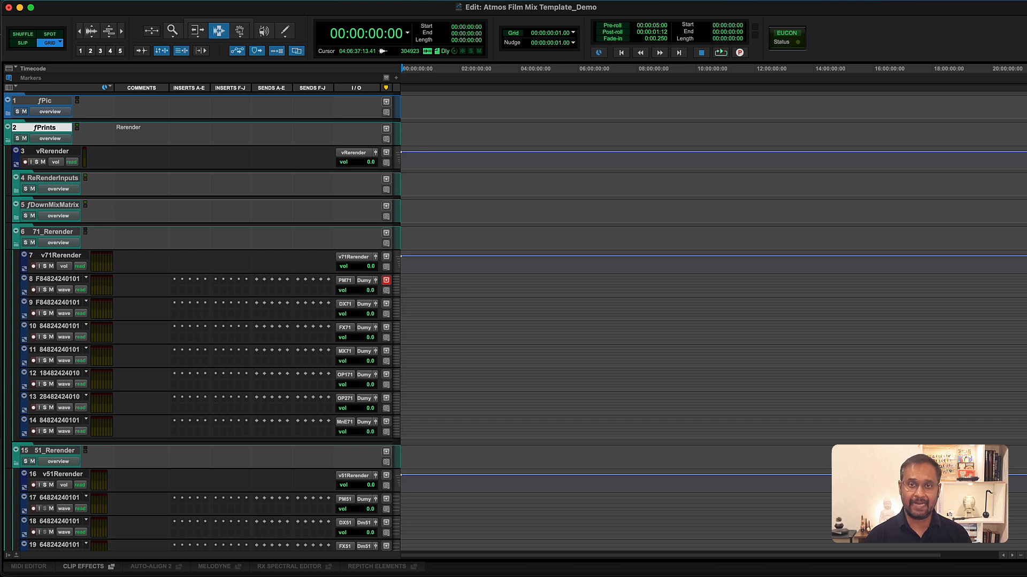
Step: Open the track name settings of the PM71 print track and step through the full names of the 7.1 rerender tracks up to MnE
double_click(56, 279)
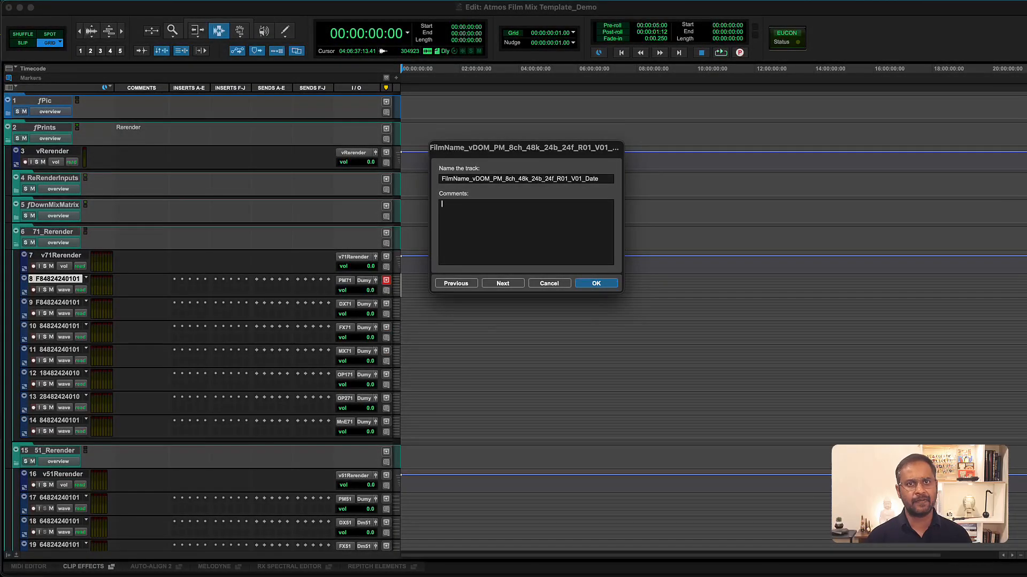
click(502, 283)
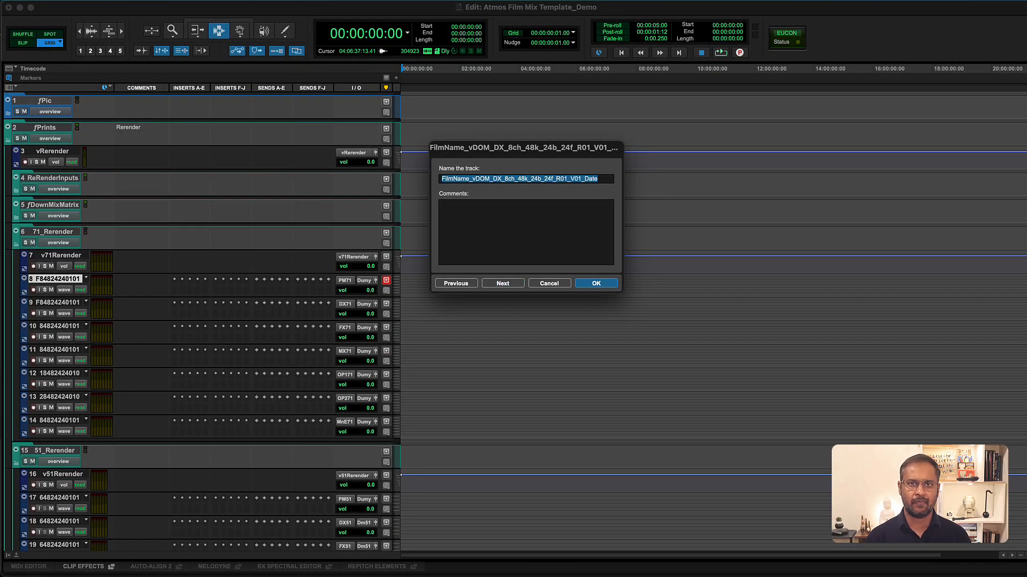
key(super+Left)
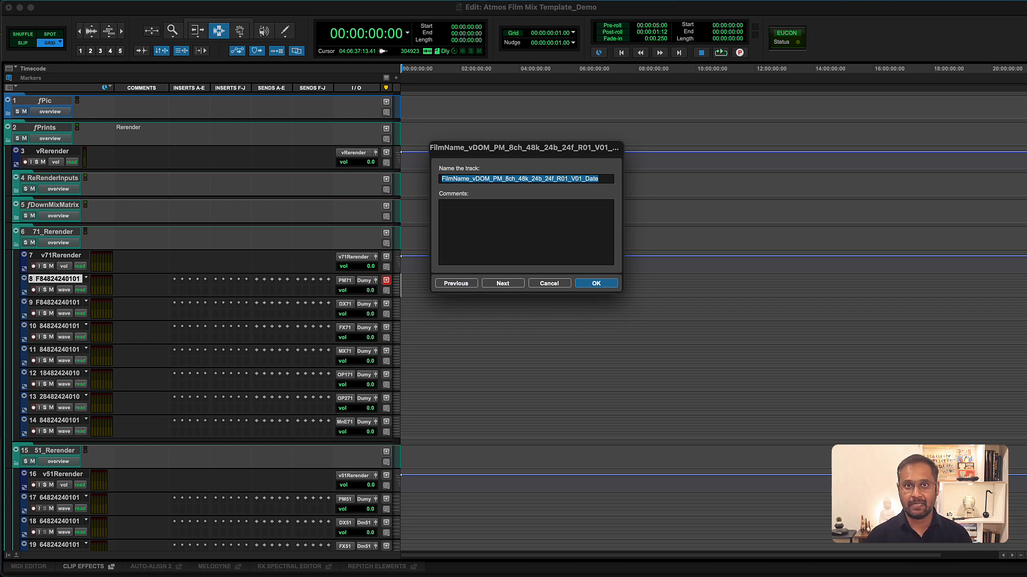
key(super+Right)
key(super+Right)
key(super+Right)
key(super+Right)
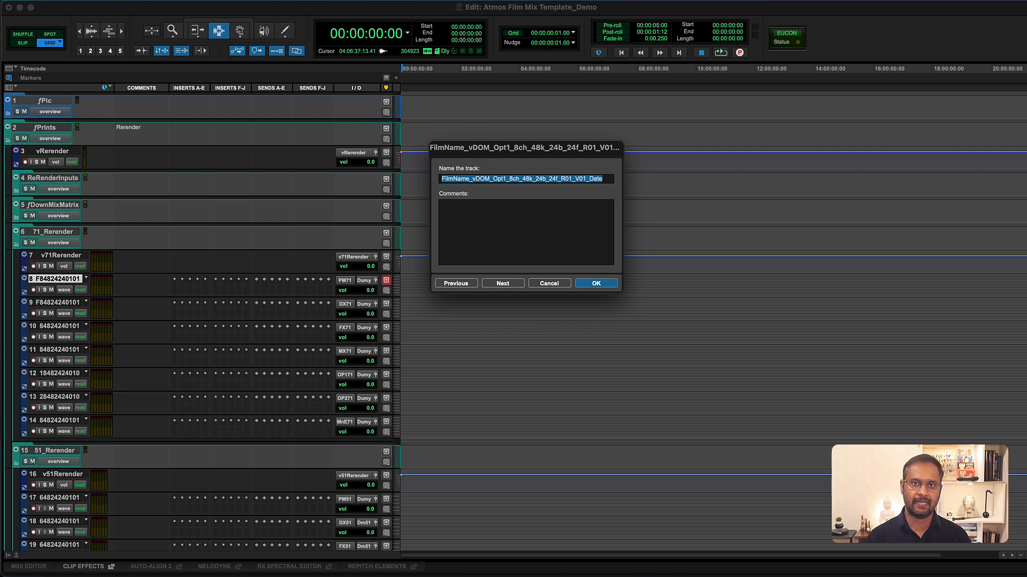
key(super+Right)
key(super+Right)
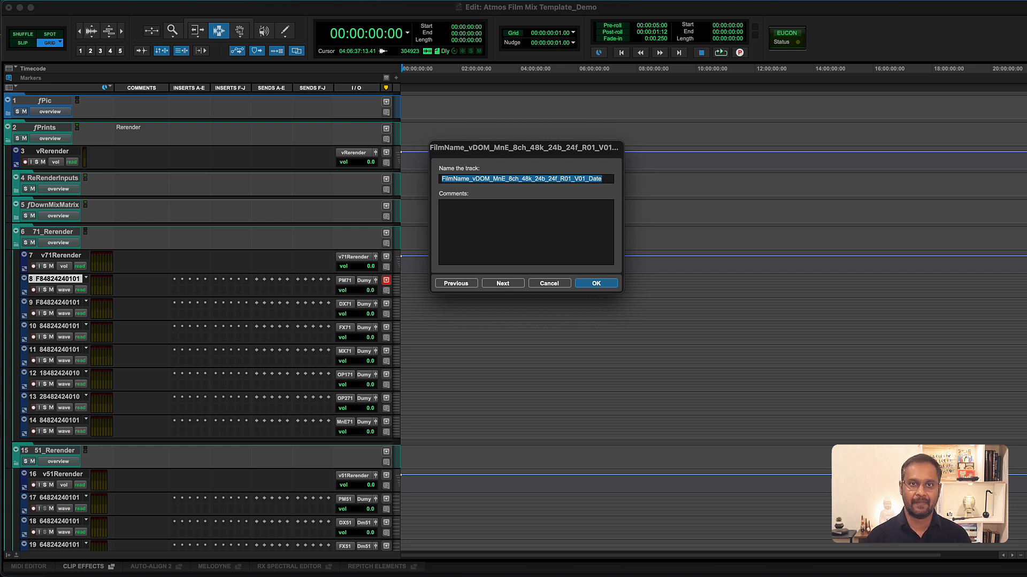
key(super+Right)
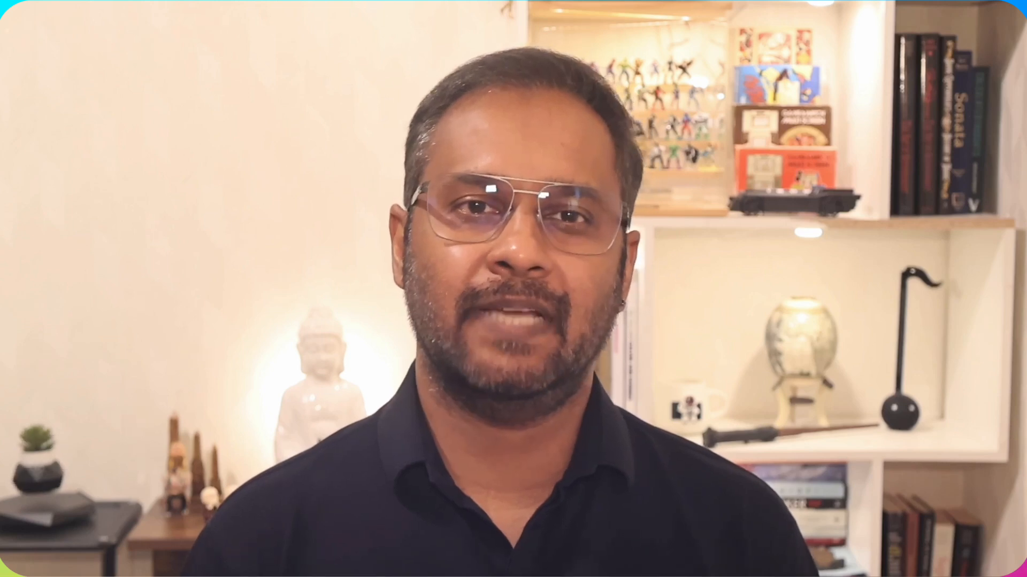